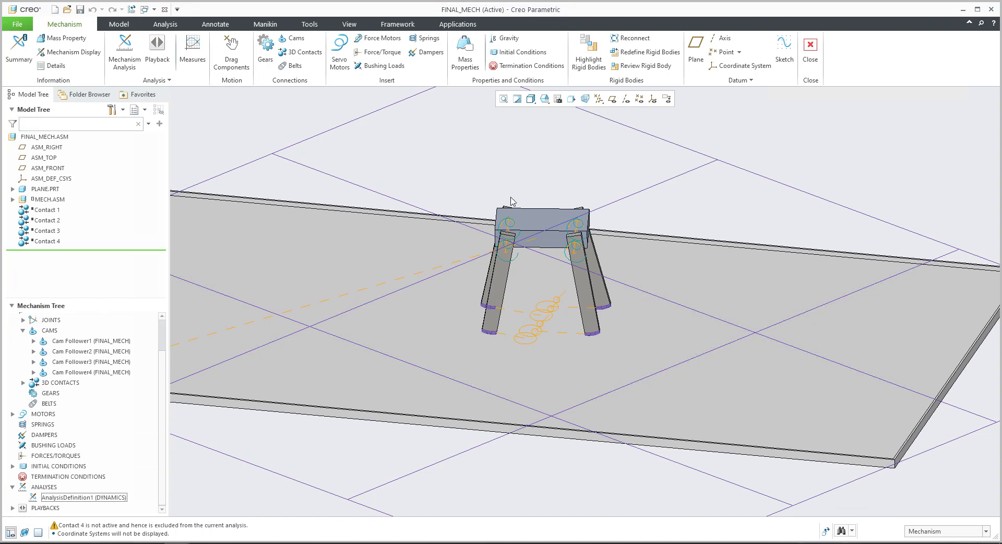
Close the Mechanism environment of the FINAL_MECH assembly without saving the AnalysisDefinition1 playback
middle_click_drag(513, 201, 530, 186)
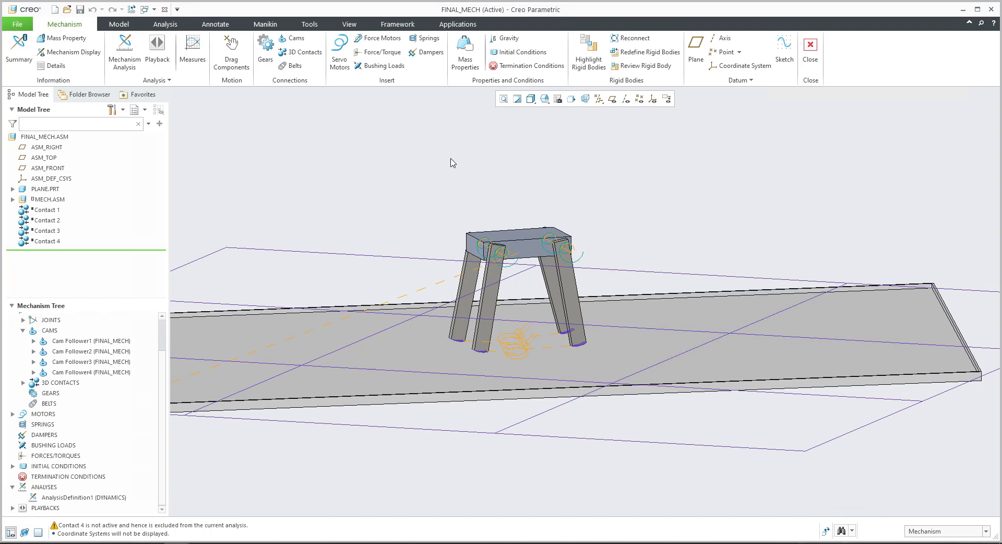
left_click(808, 52)
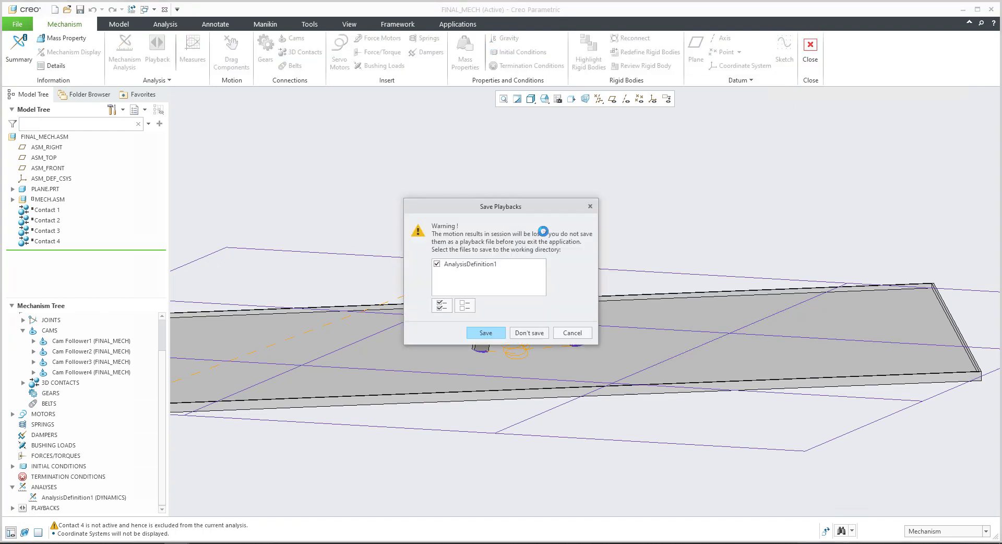
left_click(527, 332)
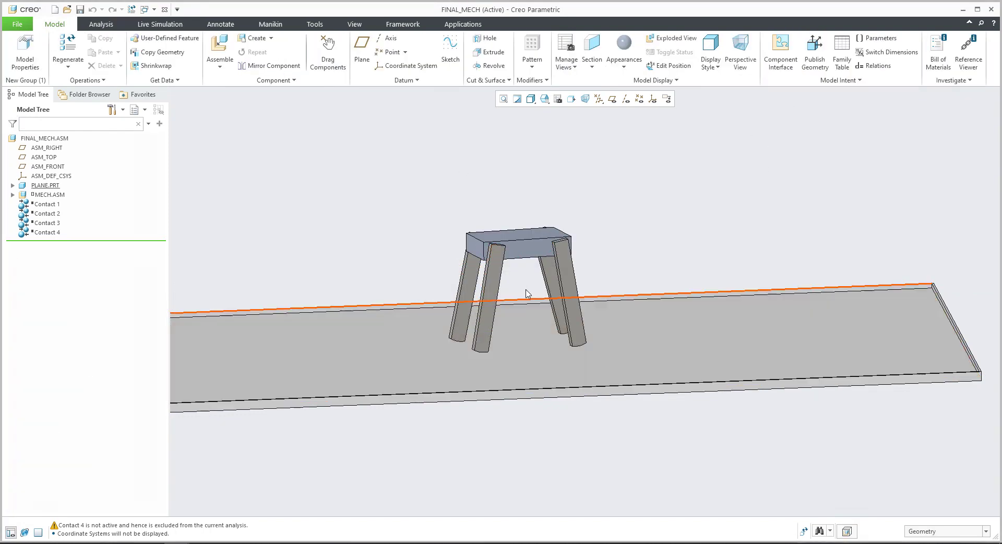
Open the four-legged MECH.ASM subassembly from FINAL_MECH in its own window
middle_click_drag(527, 293, 313, 261)
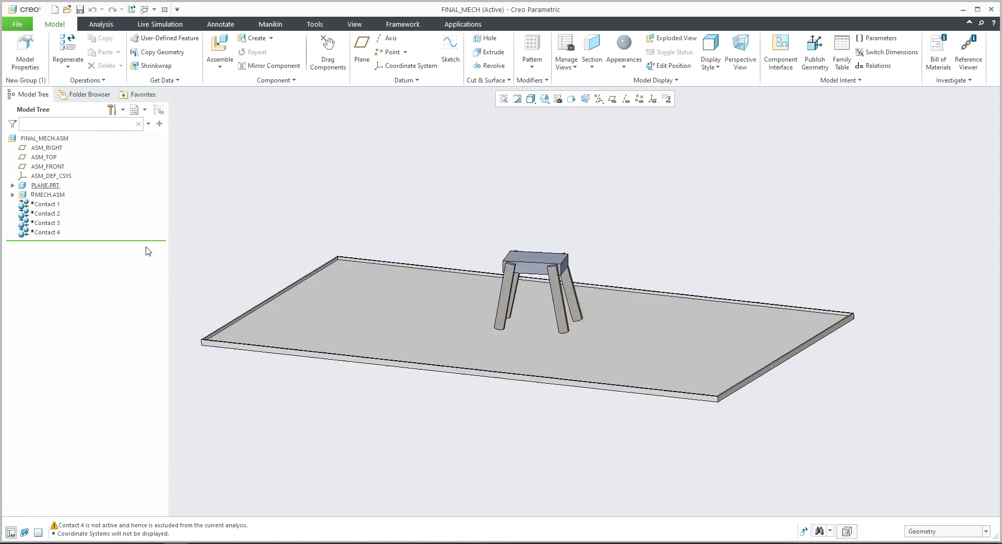
left_click(42, 185)
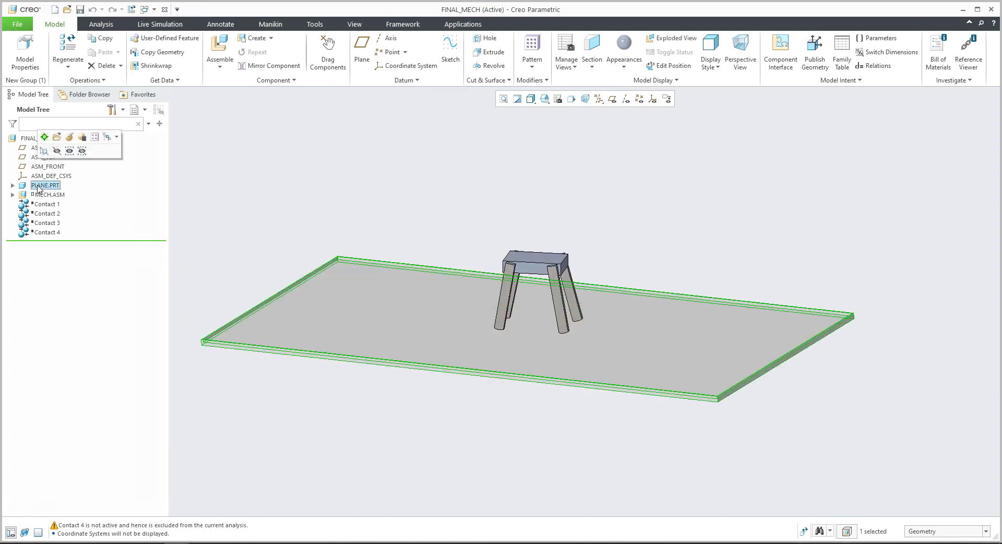
left_click(40, 195)
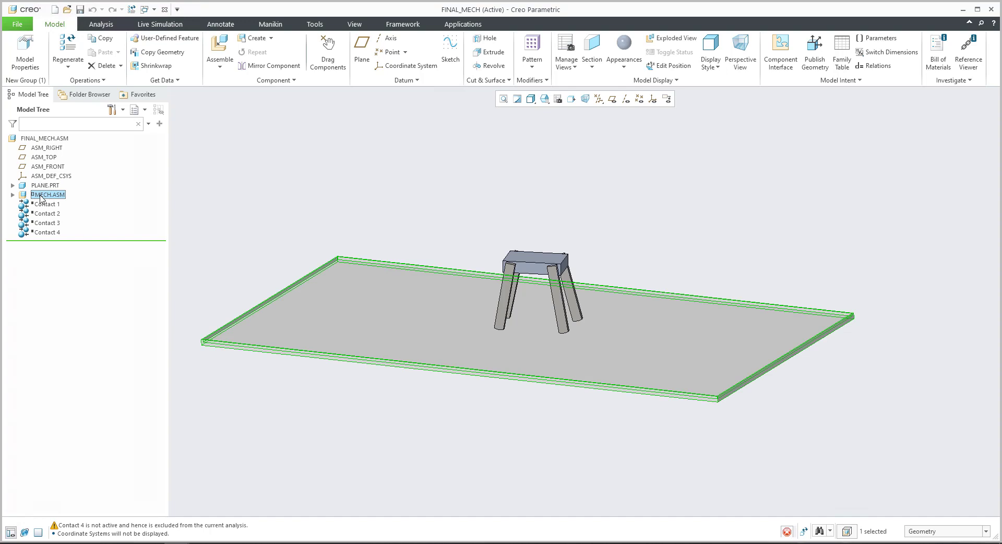
left_click(60, 148)
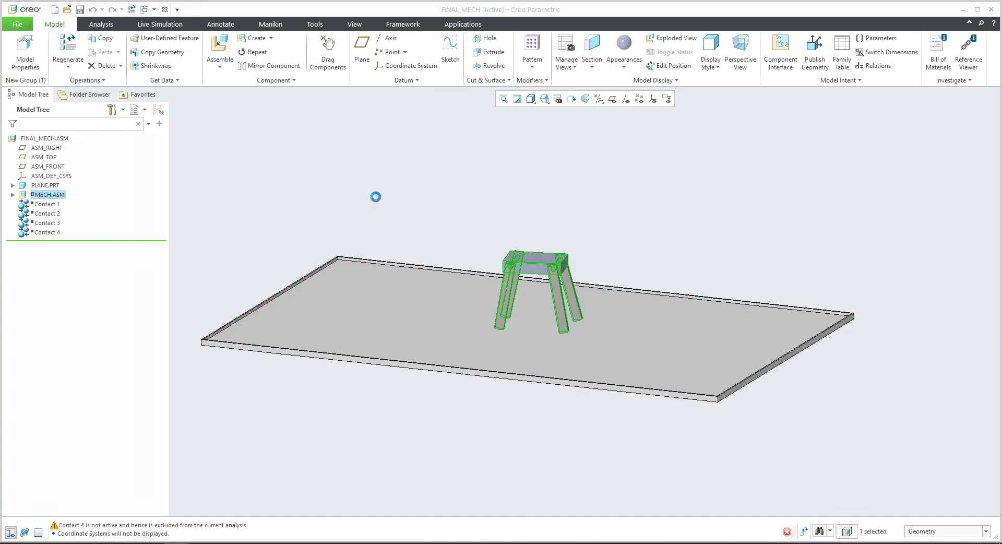
scroll(518, 262, "down", 5)
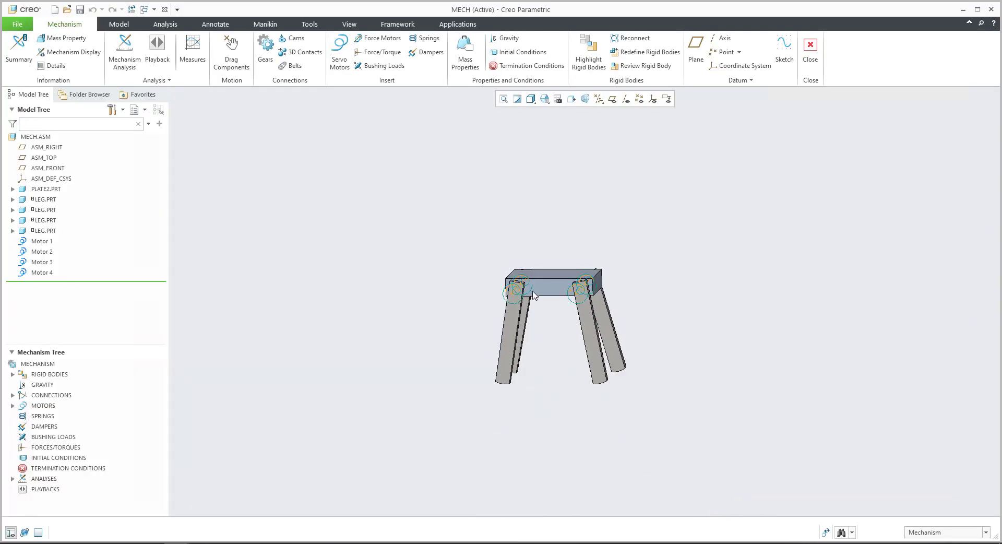
middle_click_drag(518, 261, 590, 333)
scroll(590, 332, "up", 2)
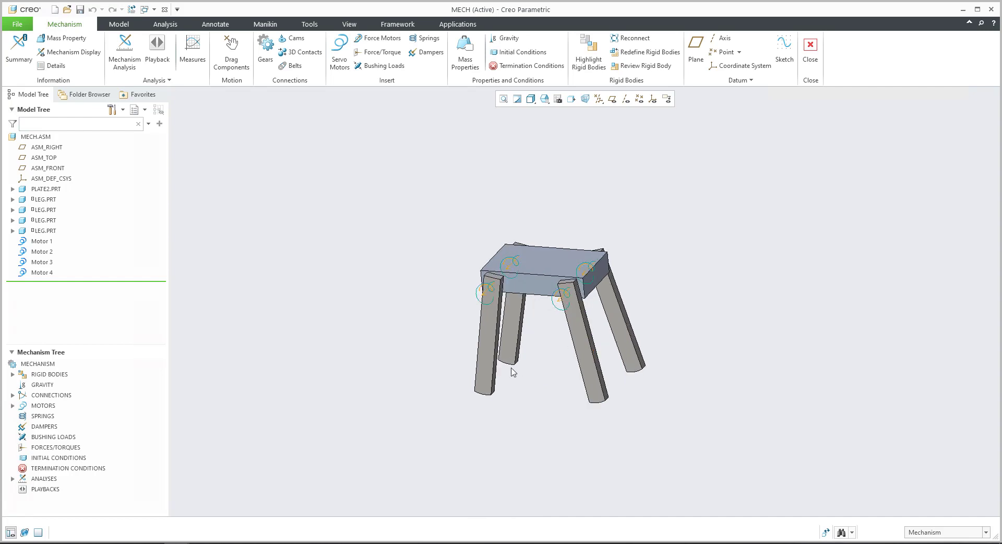
Close the Mechanism environment and examine which parts PLATE2.PRT, the four LEG.PRT entries and Motor 1 refer to
left_click(808, 50)
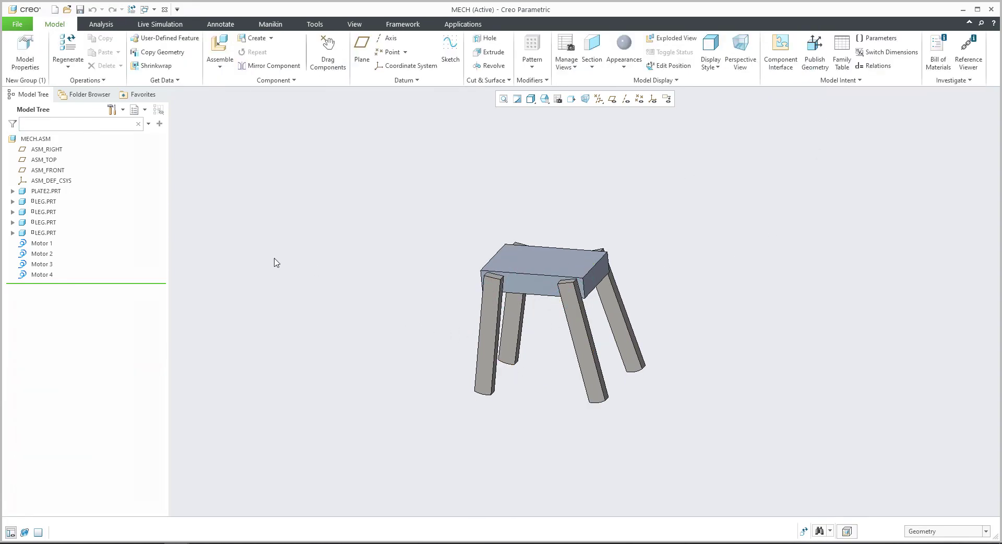
left_click(47, 191)
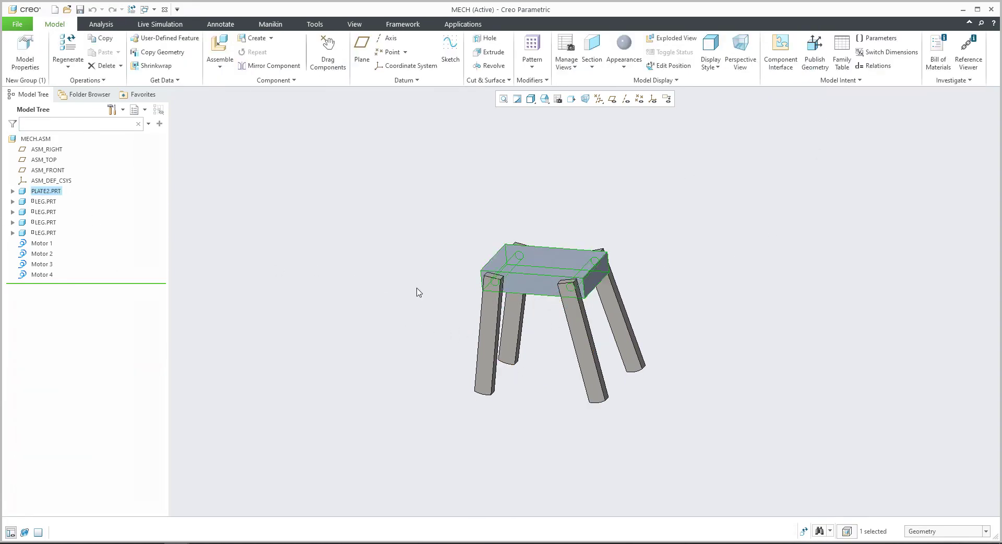
scroll(418, 288, "up", 2)
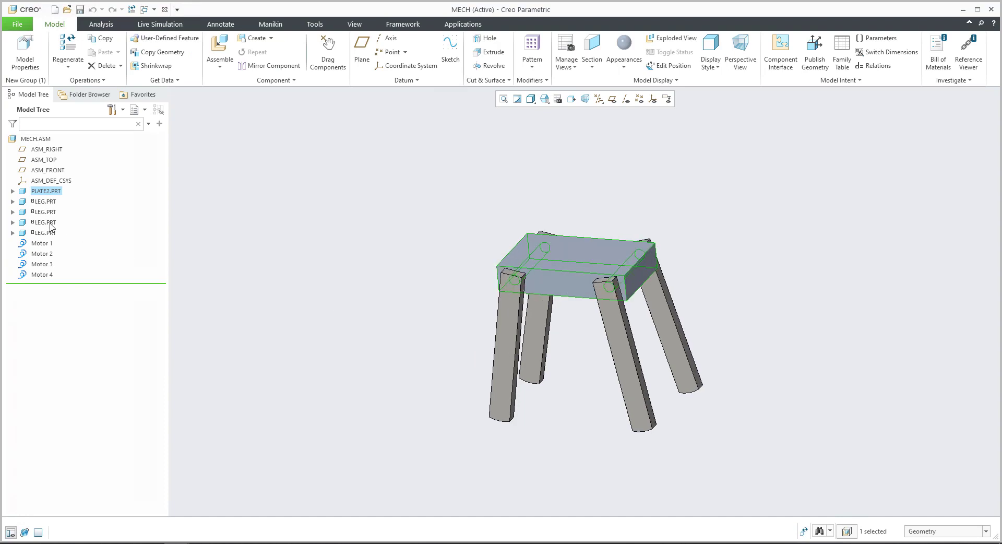
left_click(45, 202)
left_click(44, 233, "shift")
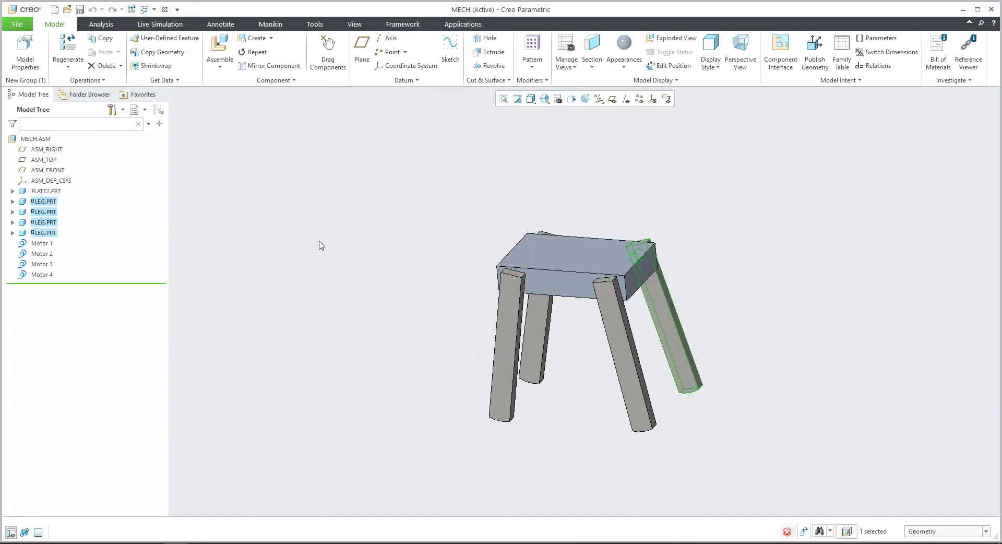
left_click(251, 258)
left_click(41, 244)
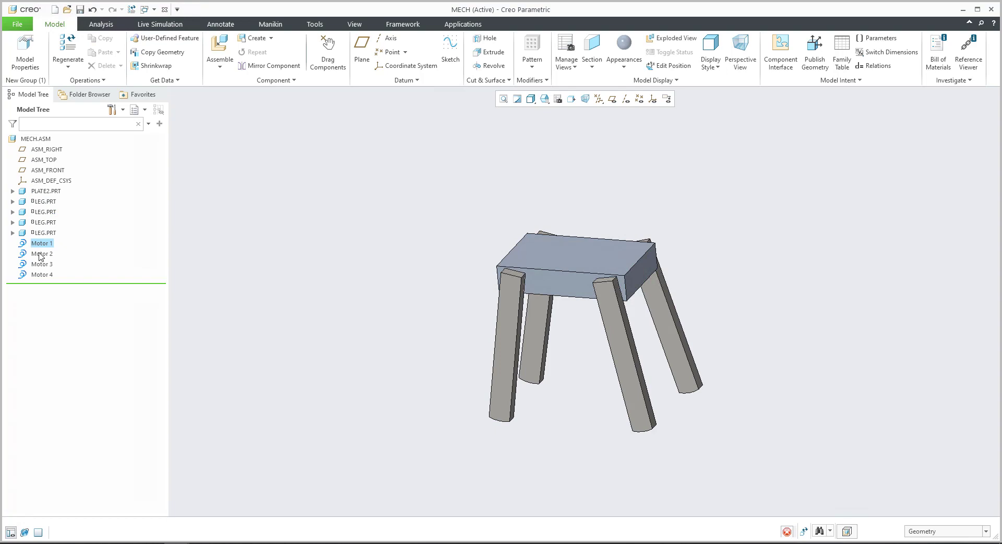
left_click(414, 324)
Review the placement definition of the first LEG.PRT on the plate and accept it as it is
left_click(43, 202)
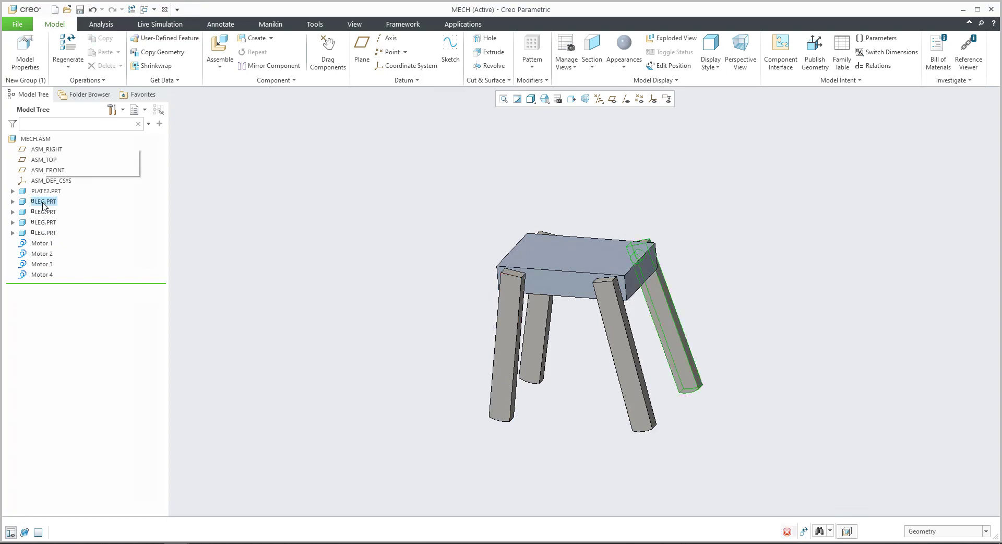
left_click(74, 154)
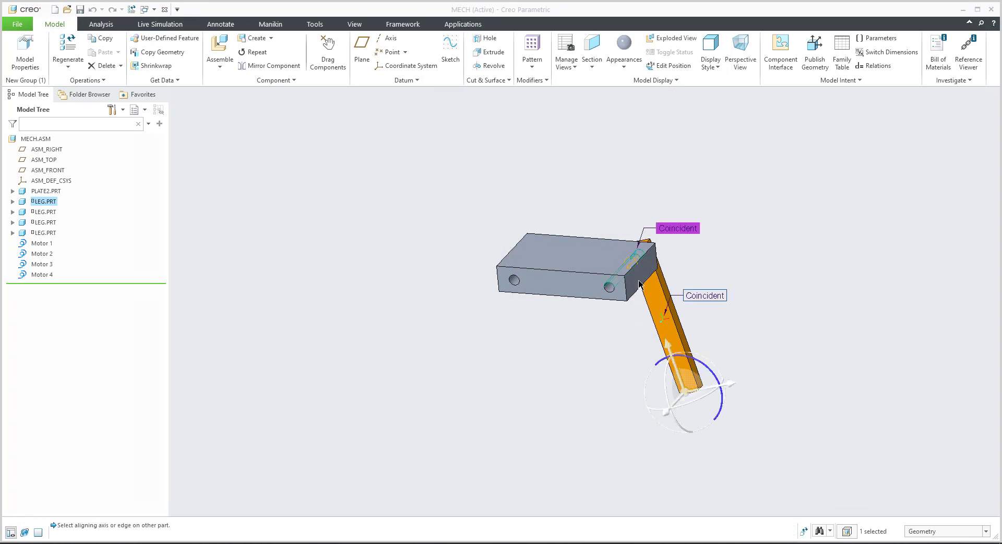
scroll(647, 265, "up", 2)
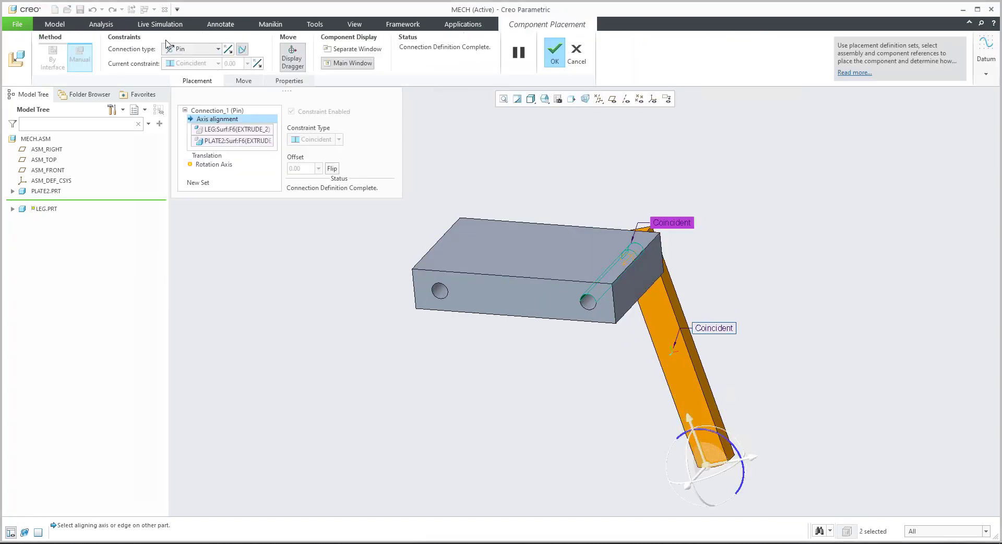
left_click(555, 59)
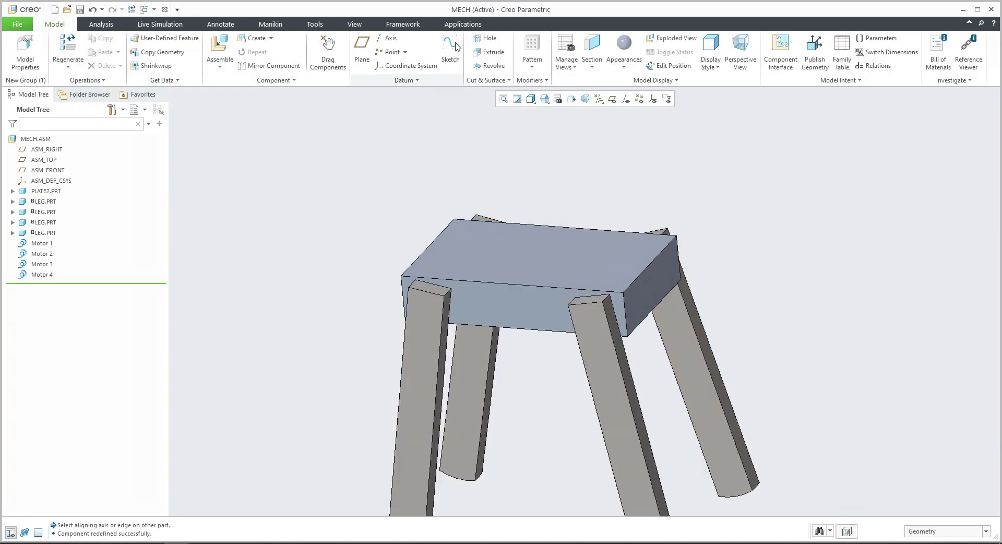
Enter the Mechanism environment and review Motor 1's profile coefficients and its position graph
left_click(462, 24)
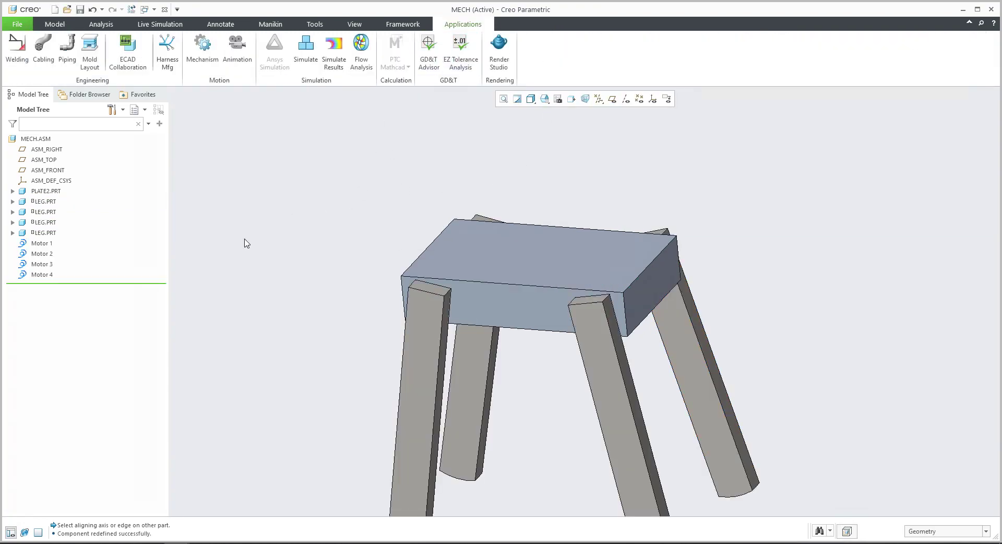
left_click(202, 46)
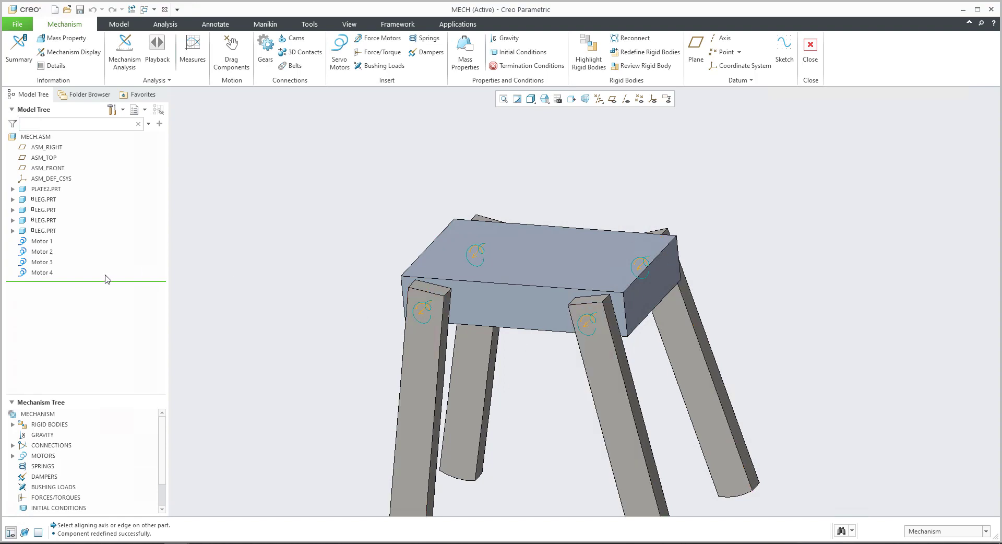
left_click(44, 241)
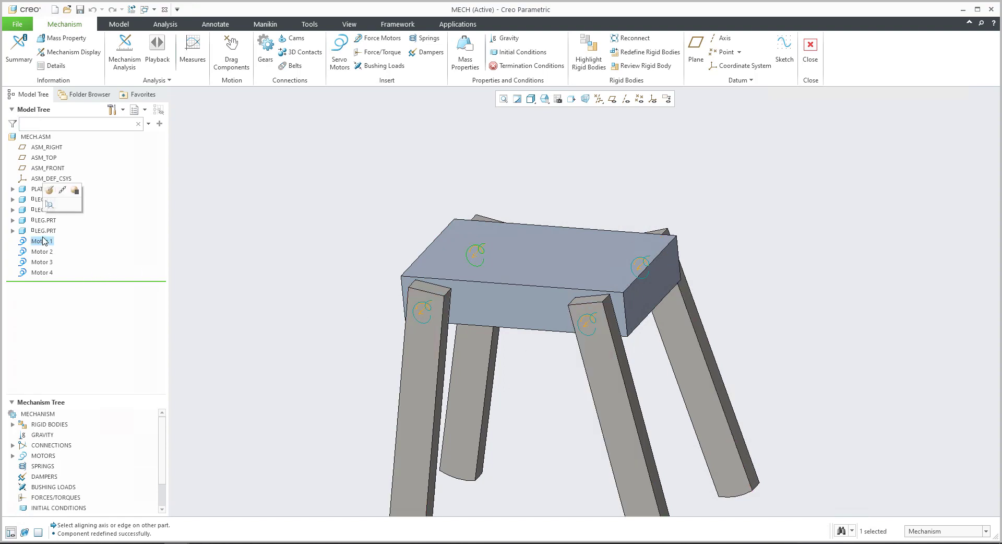
left_click(49, 190)
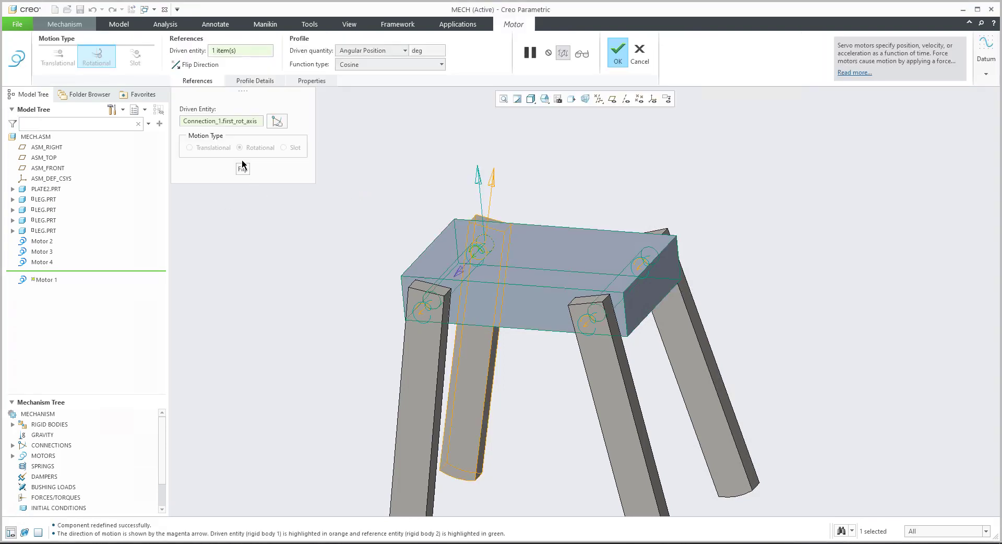
left_click(251, 81)
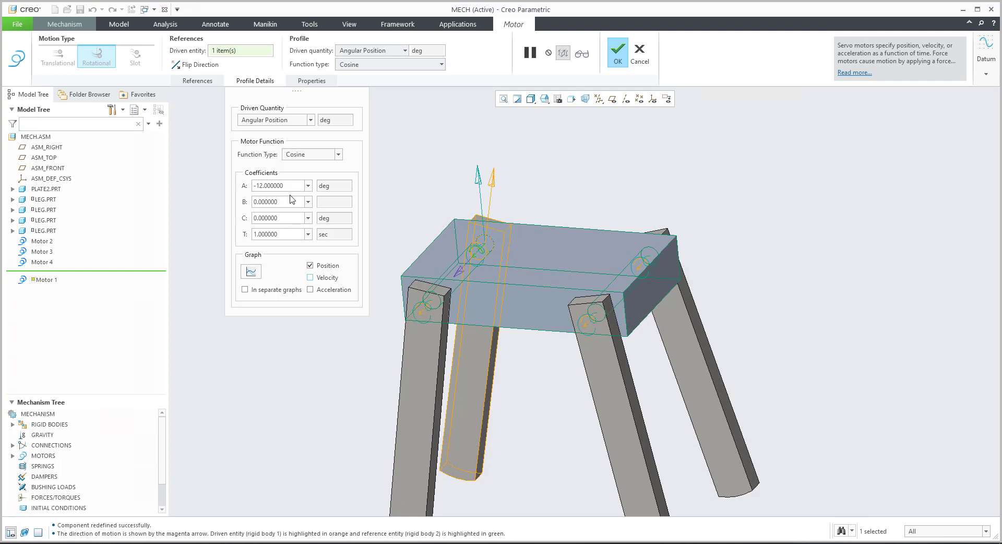
left_click(251, 271)
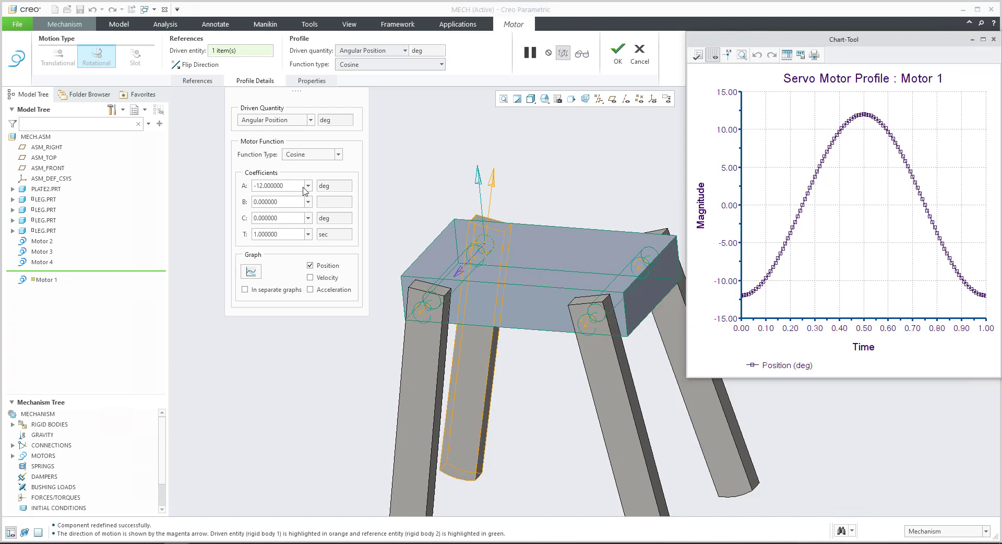
left_click(993, 39)
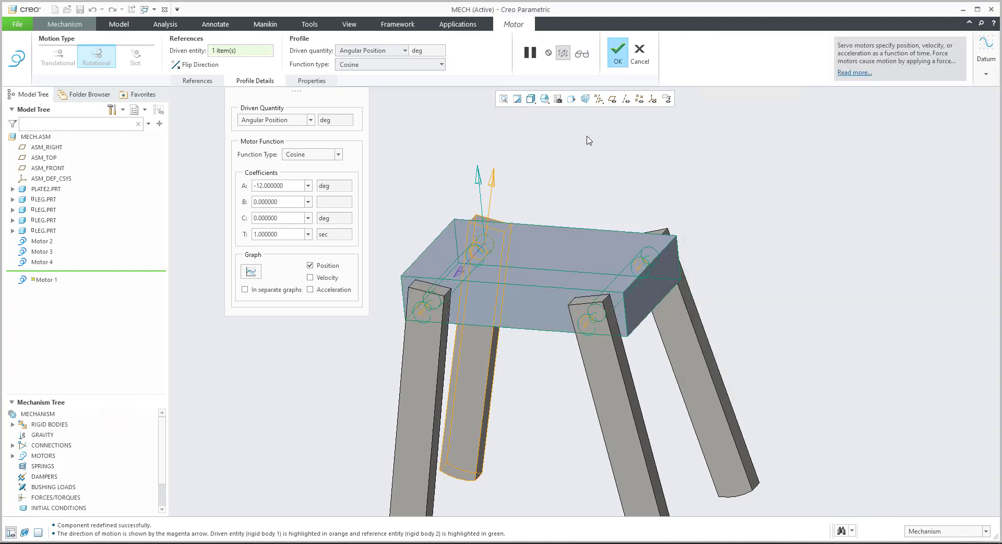
left_click(618, 51)
left_click(374, 225)
Review the preferences and motor list of AnalysisDefinition1, run this position analysis and accept the definition
scroll(358, 230, "down", 2)
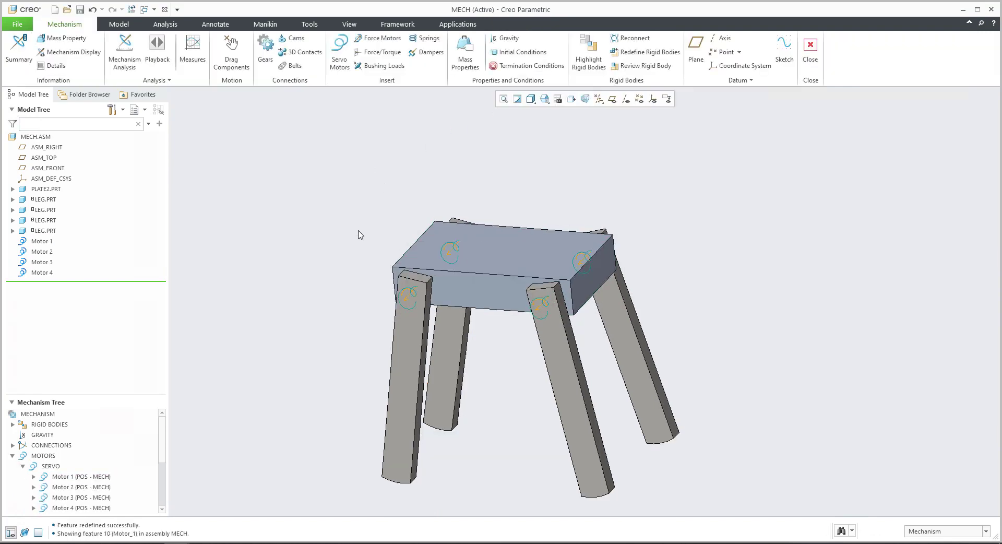
scroll(375, 216, "down", 1)
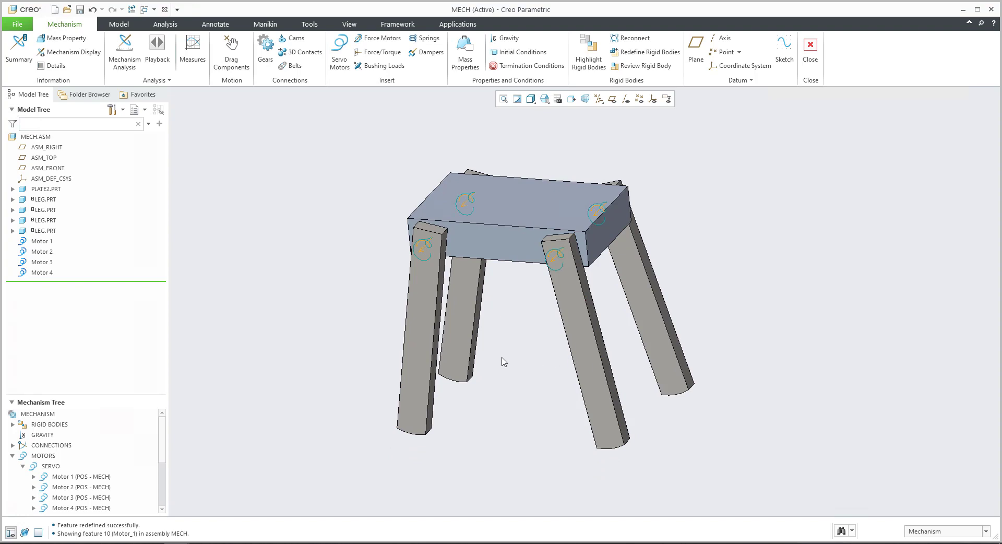
scroll(79, 500, "down", 3)
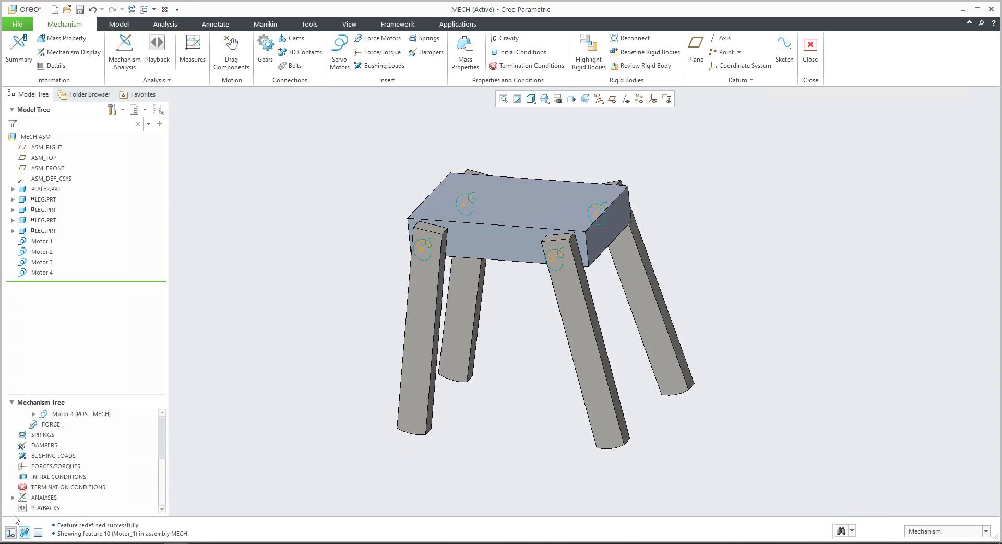
scroll(102, 496, "down", 1)
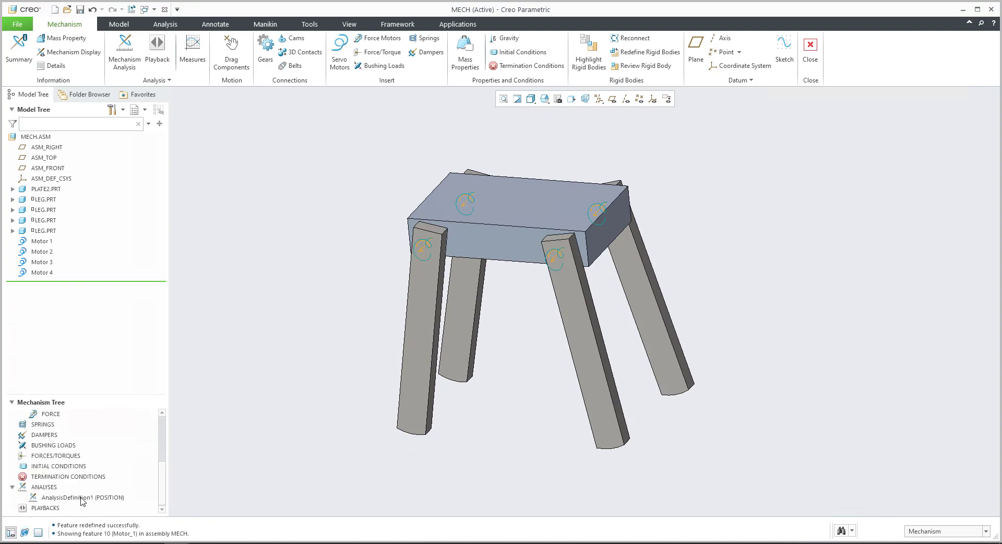
left_click(81, 499)
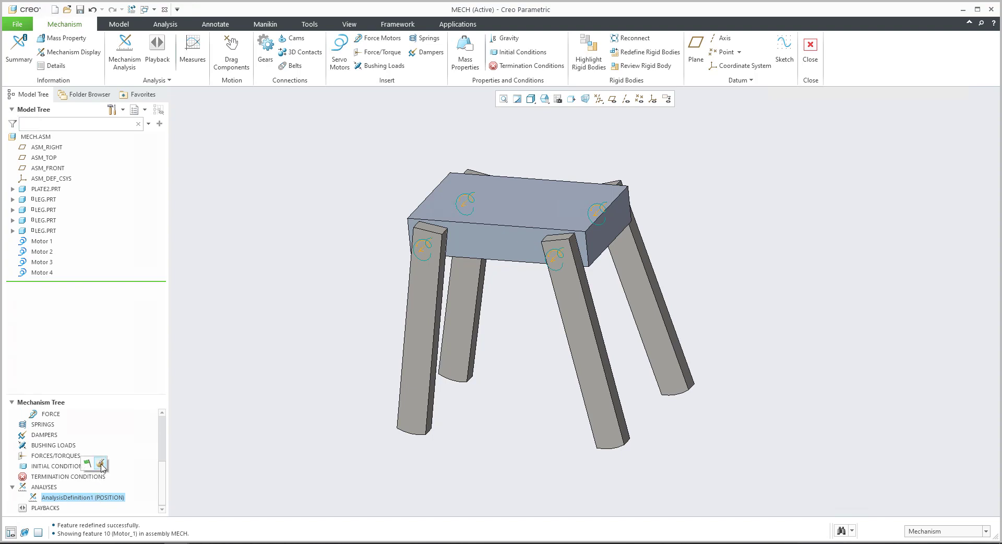
left_click(100, 464)
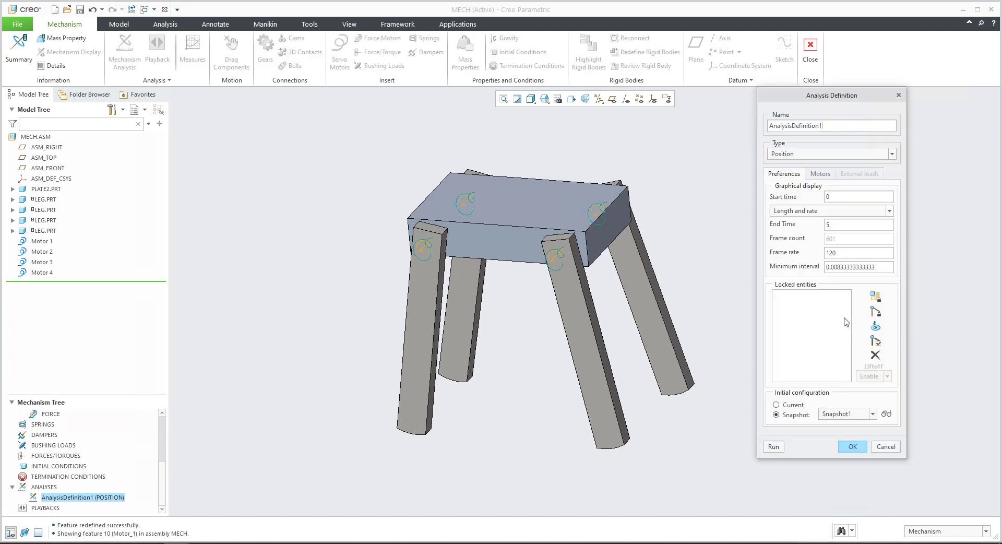
left_click(837, 225)
key("Tab")
left_click(820, 175)
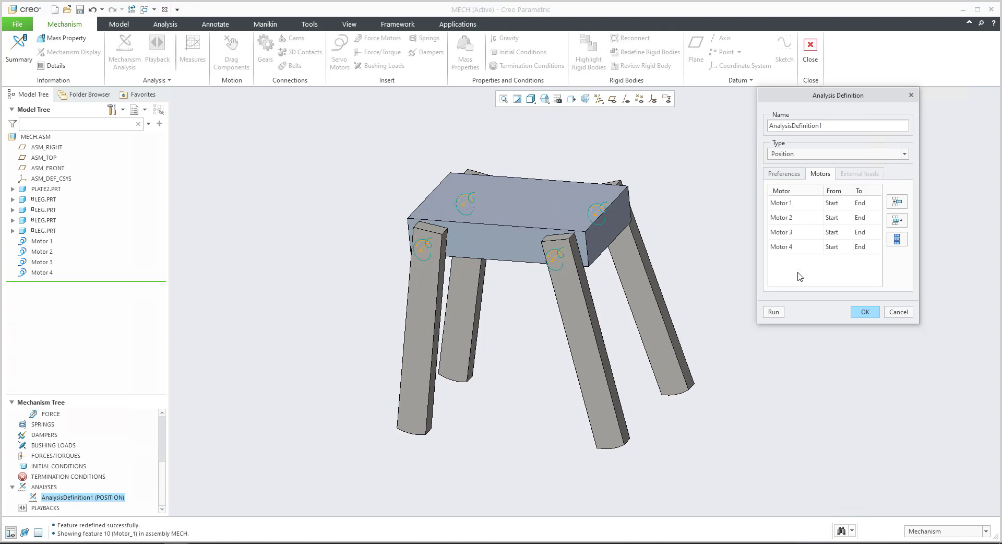
left_click(774, 312)
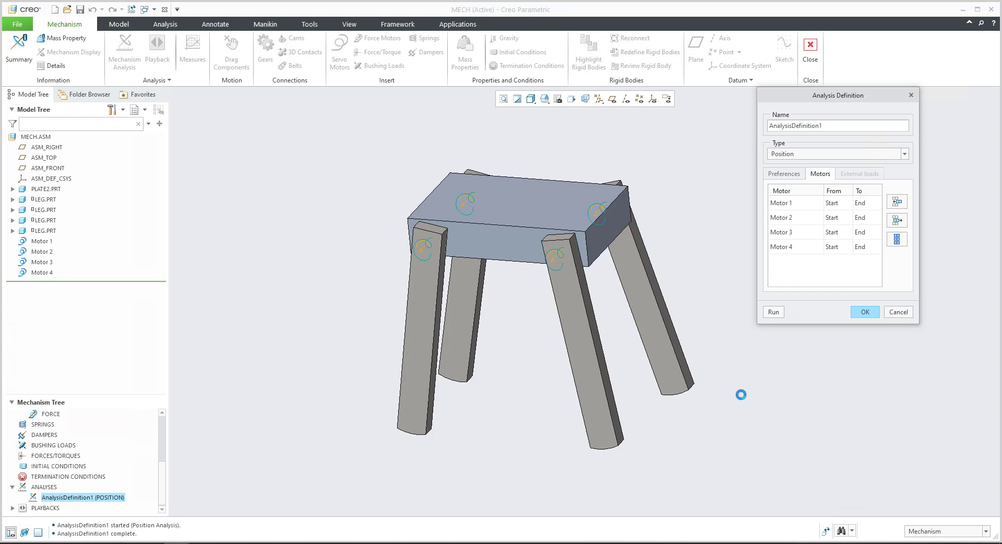
left_click(865, 312)
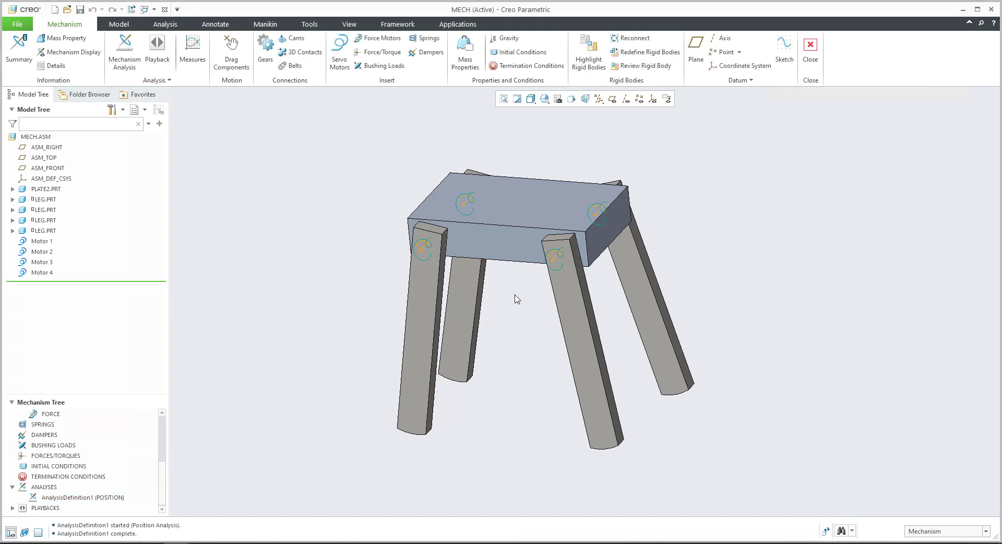
middle_click_drag(516, 293, 337, 390)
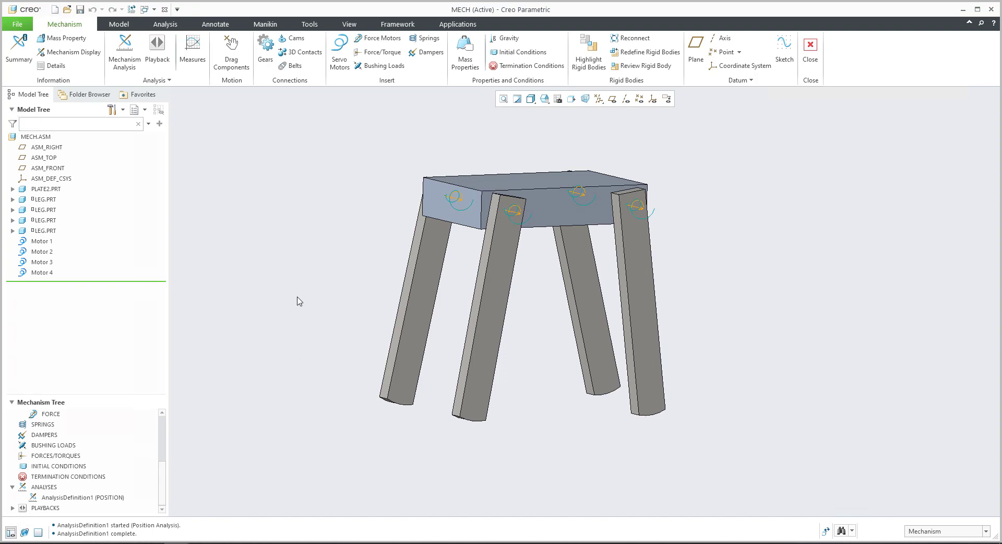
Close the MECH assembly window and switch to the FINAL_MECH assembly with the walker standing on the ground plate
left_click(164, 10)
left_click(530, 333)
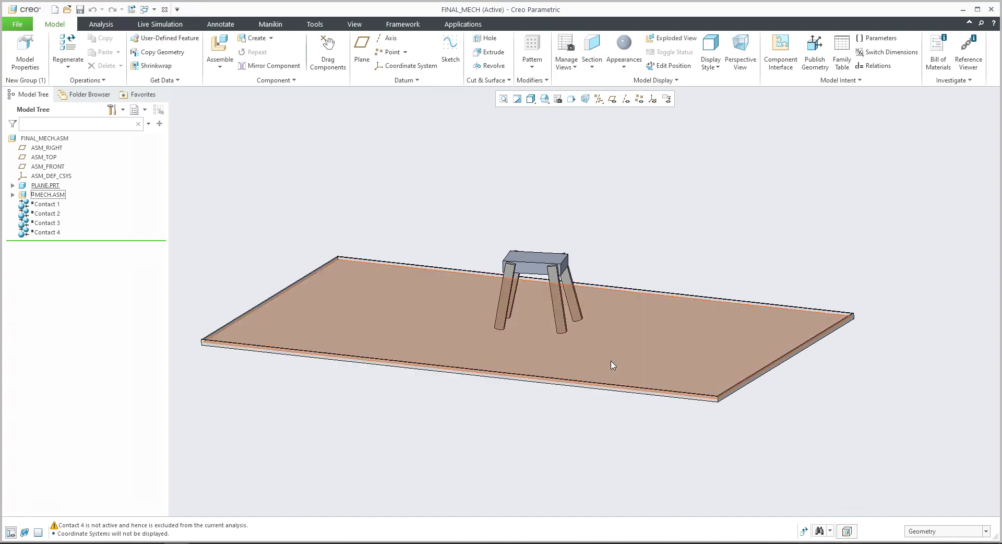
middle_click_drag(611, 366, 593, 357)
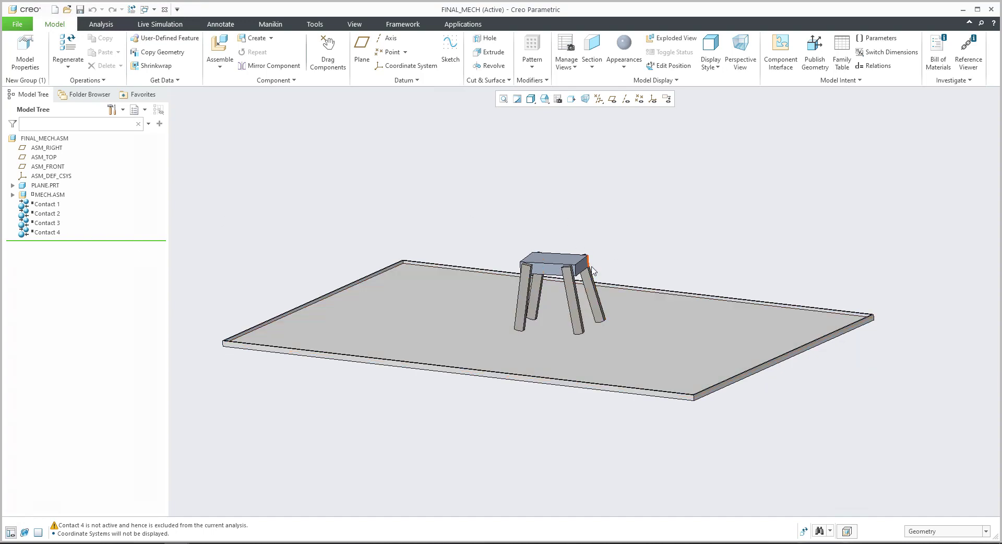
Delete Contact 1 through Contact 4 from the FINAL_MECH assembly
left_click(53, 204)
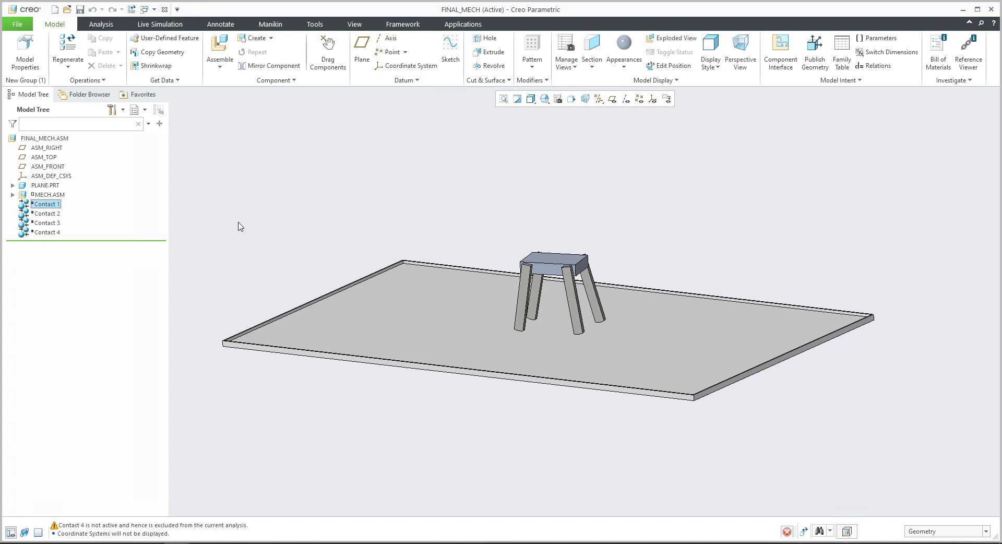
left_click(48, 232, "shift")
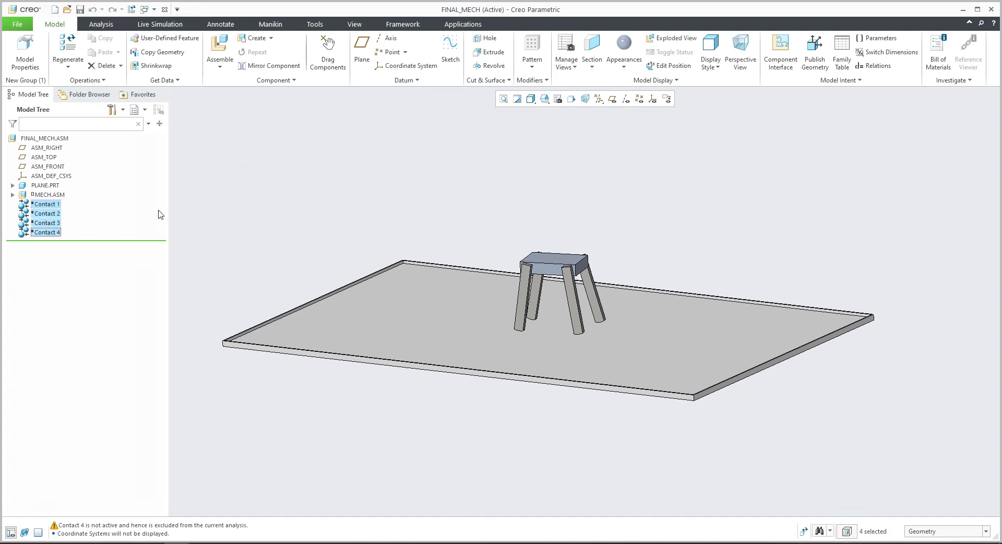
key("Delete")
left_click(476, 291)
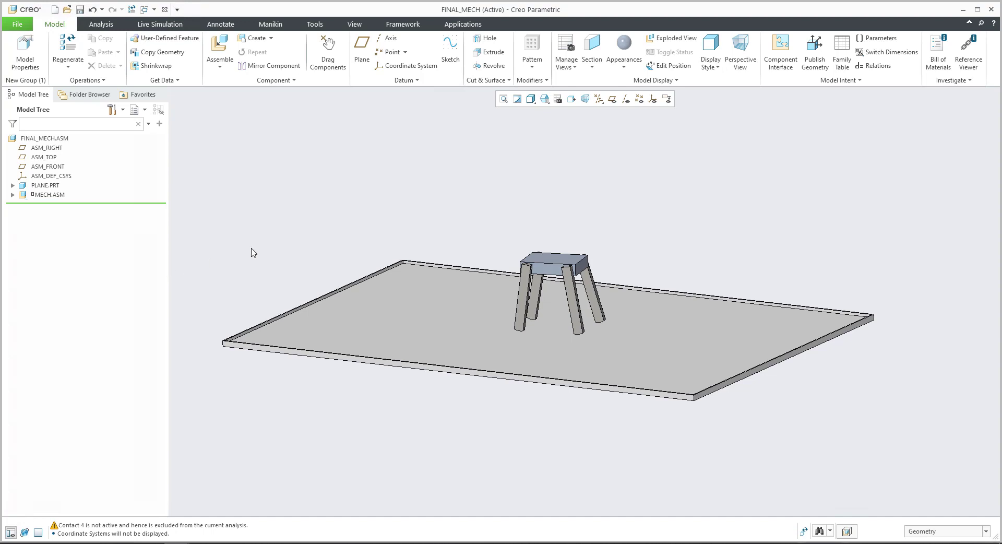
Review the 6DOF placement of MECH.ASM and its aligned coordinate systems, and accept the placement as it is
left_click(47, 195)
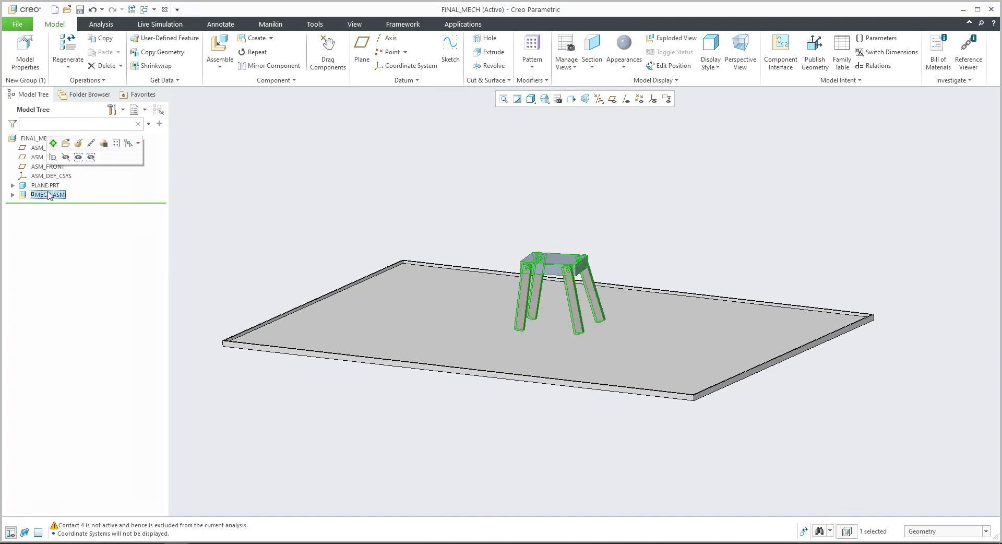
left_click(78, 145)
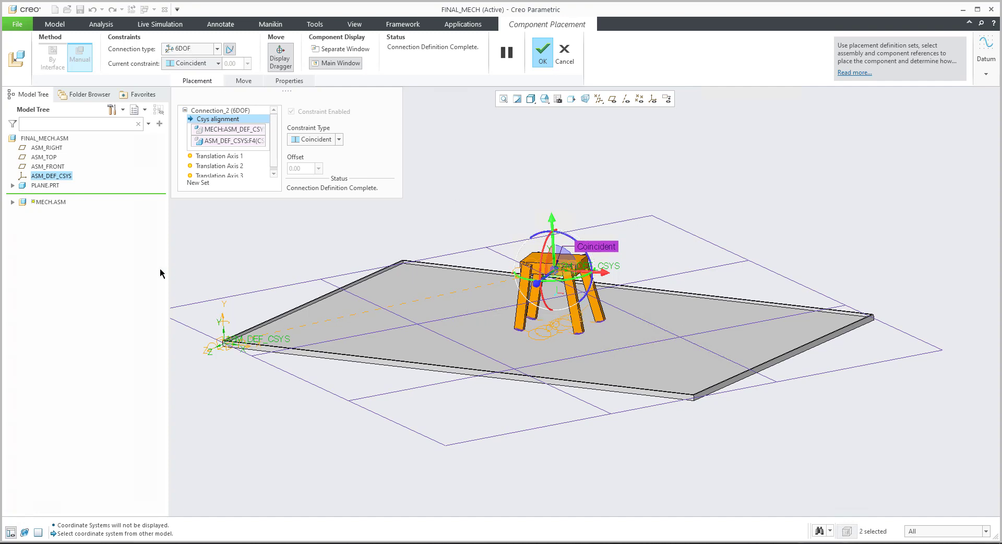
left_click(13, 203)
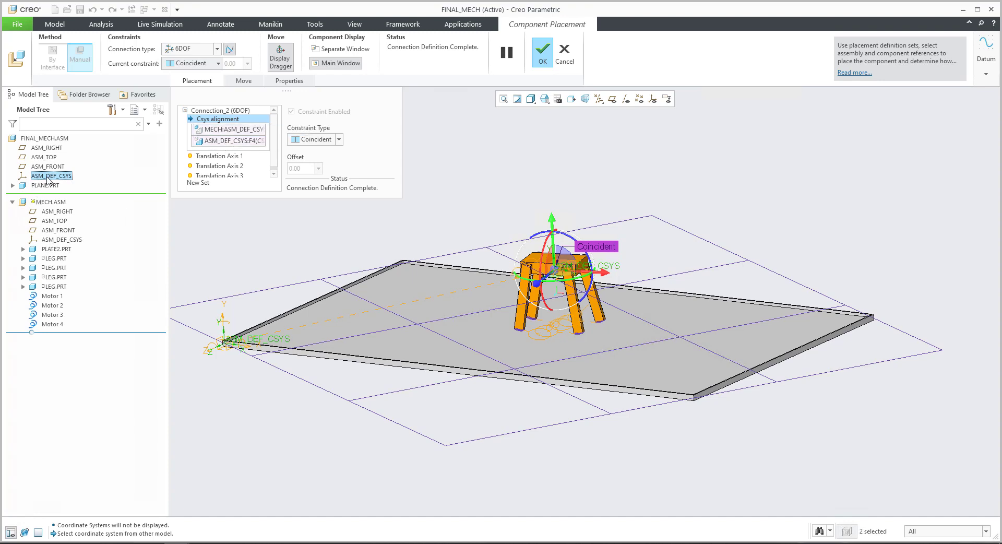
left_click(540, 59)
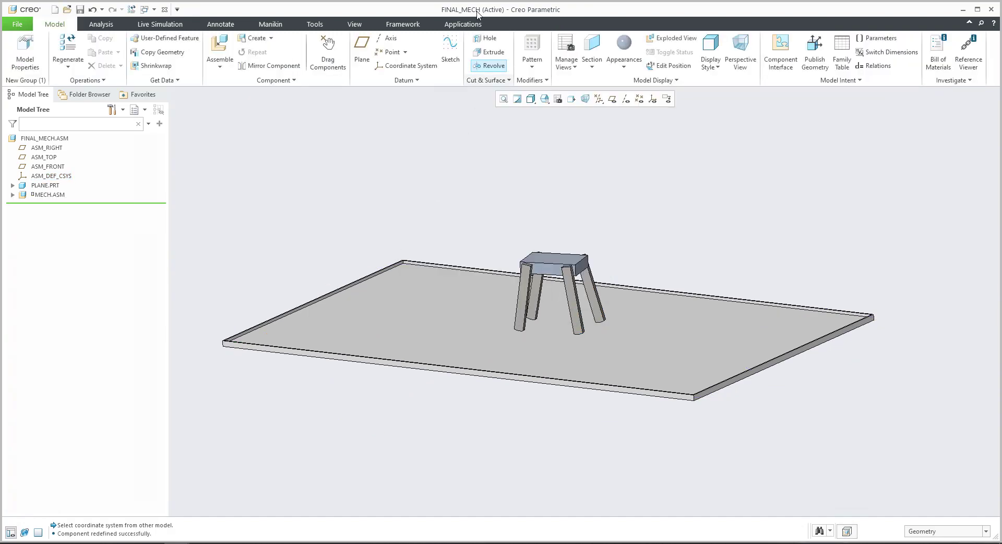
Enter the Mechanism environment for FINAL_MECH and list its cam-follower connections
left_click(463, 24)
left_click(202, 50)
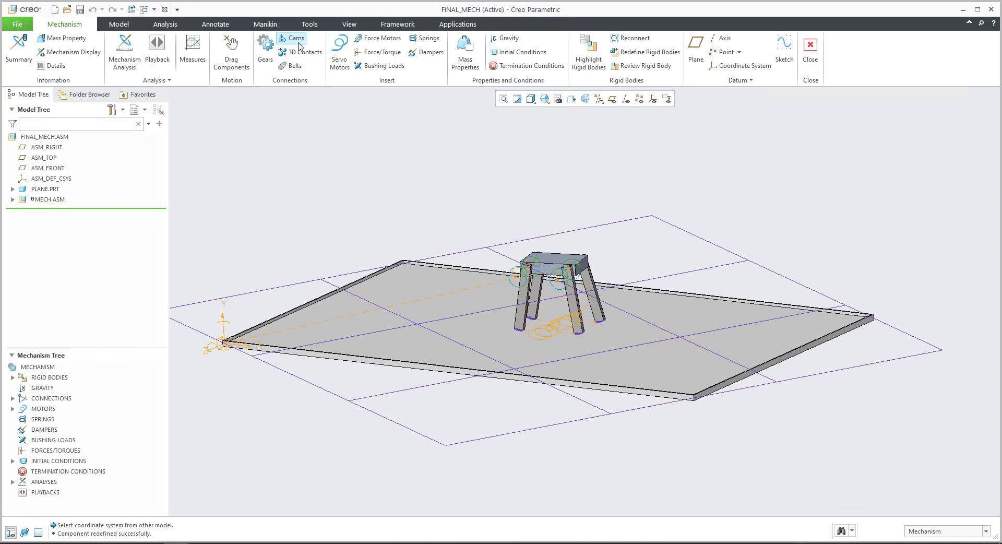
scroll(579, 349, "up", 5)
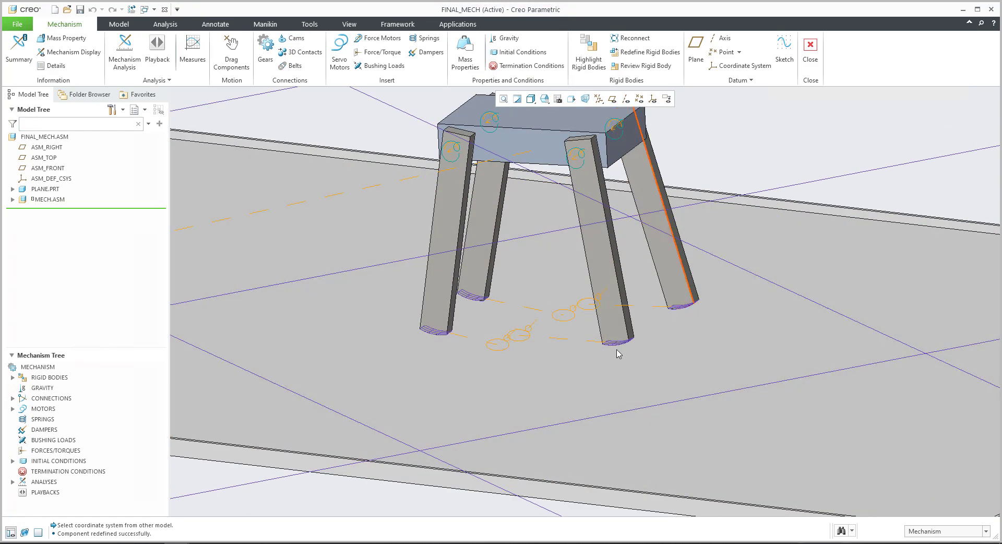
scroll(516, 325, "down", 2)
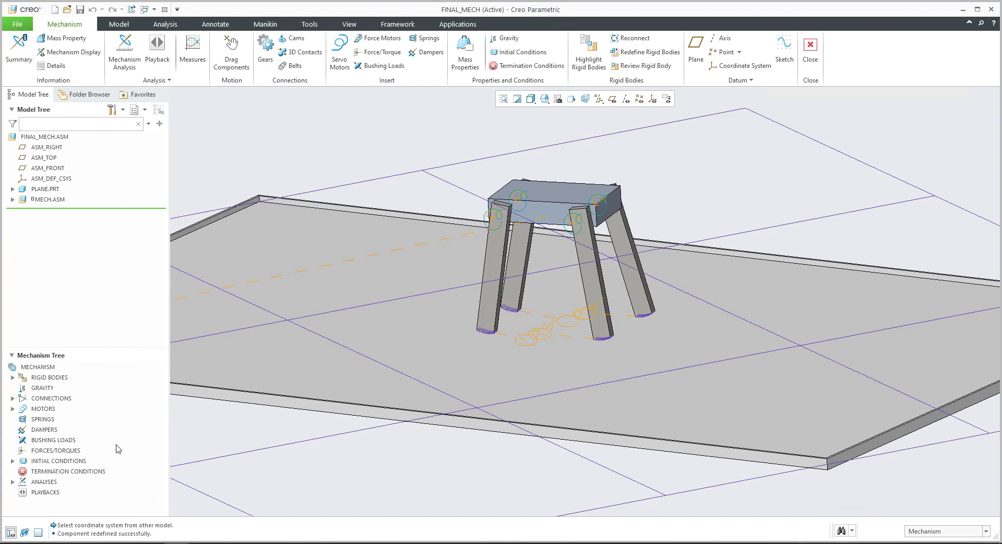
left_click(12, 398)
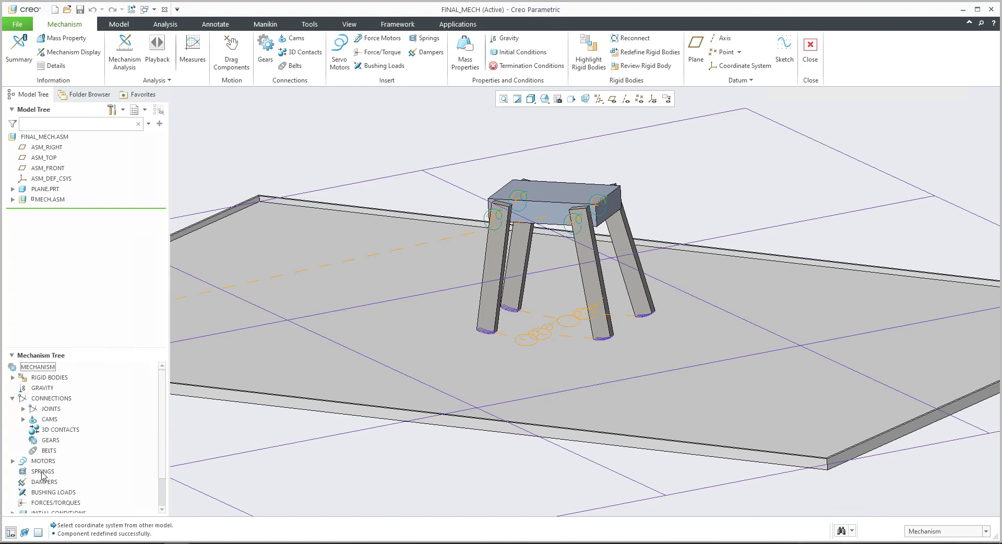
left_click(22, 419)
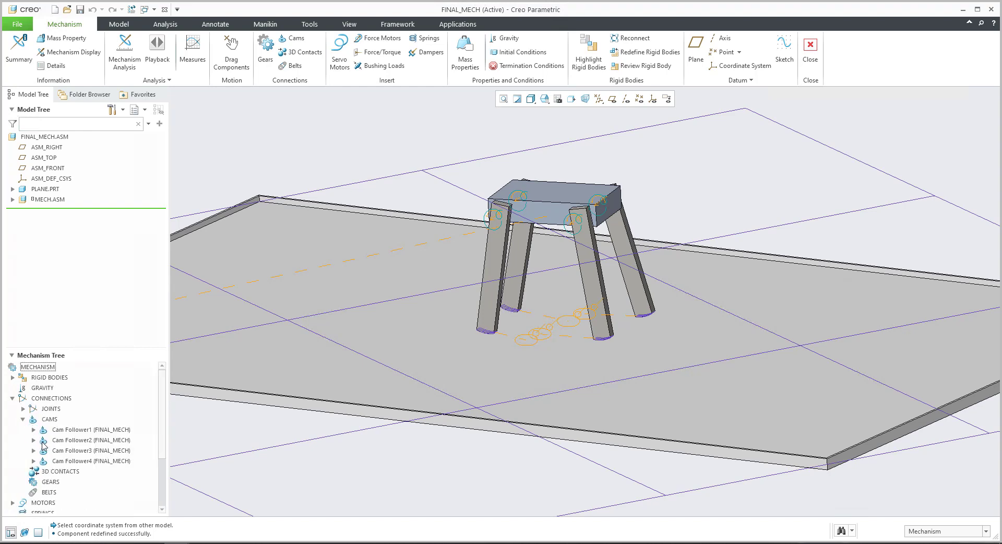
Review Cam Follower1's plane surface, leg surface, liftoff and friction settings, and accept the definition as it is
left_click(84, 430)
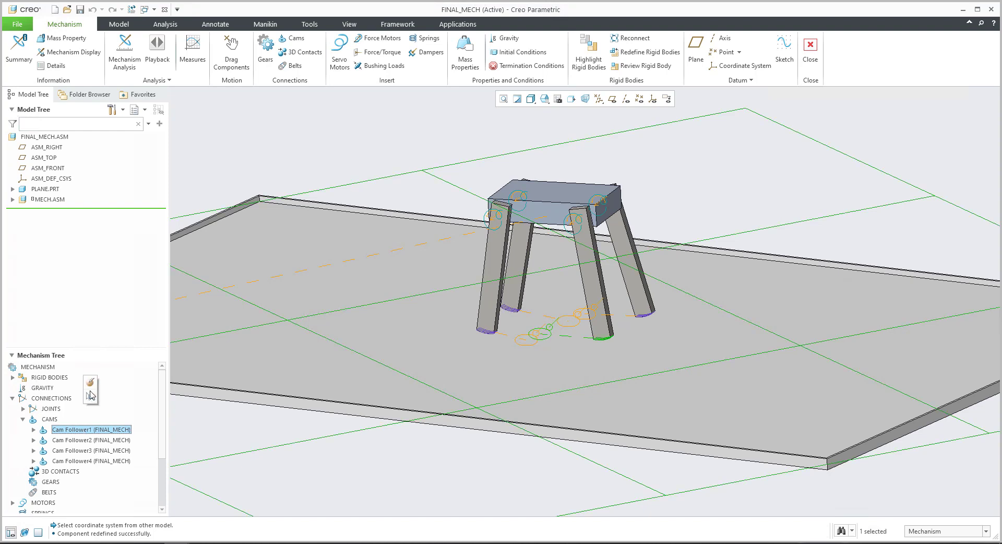
left_click(90, 384)
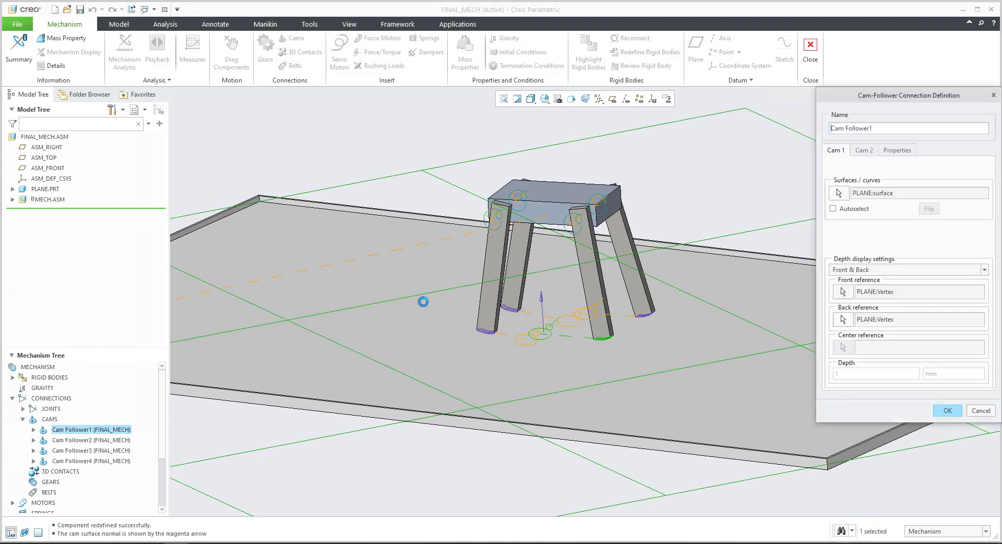
scroll(605, 336, "down", 2)
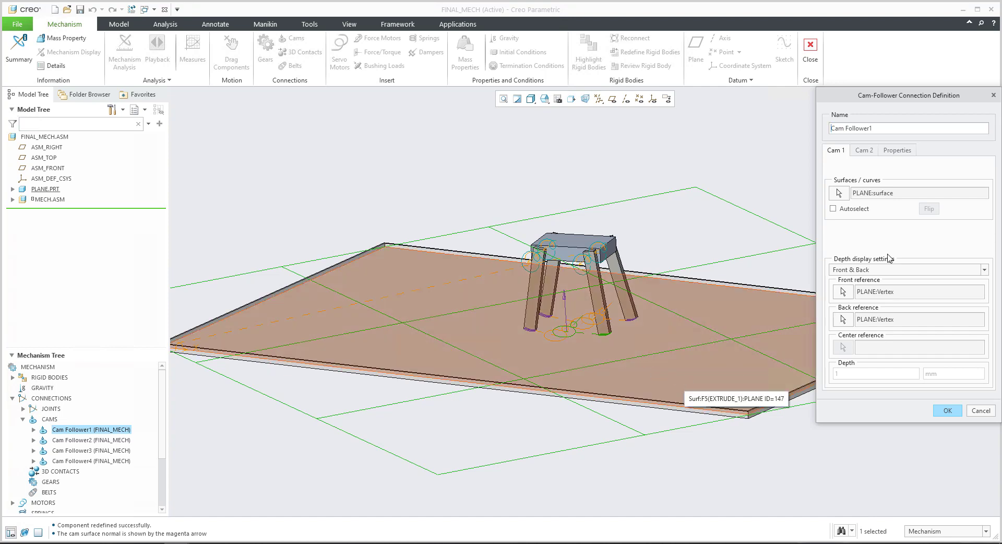
left_click(863, 150)
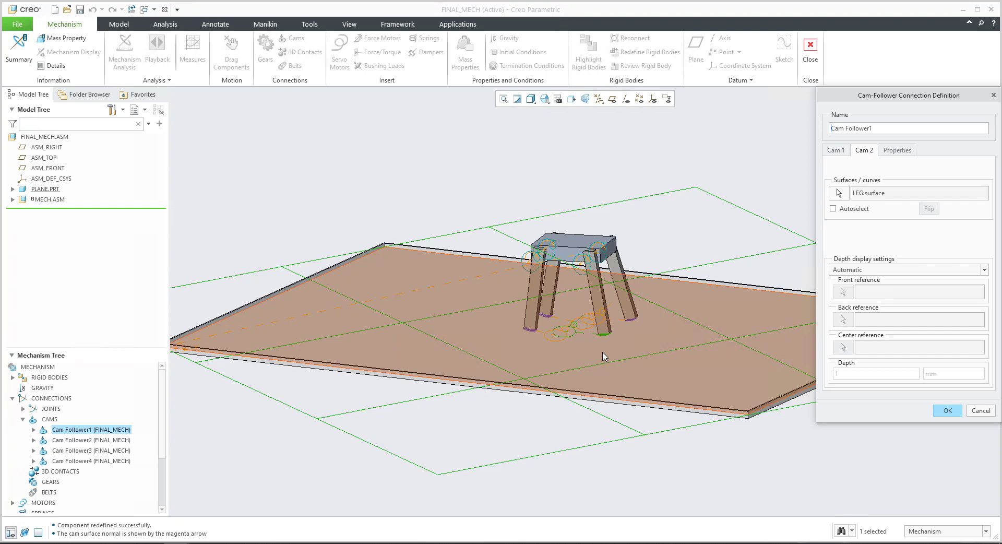
scroll(606, 344, "down", 6)
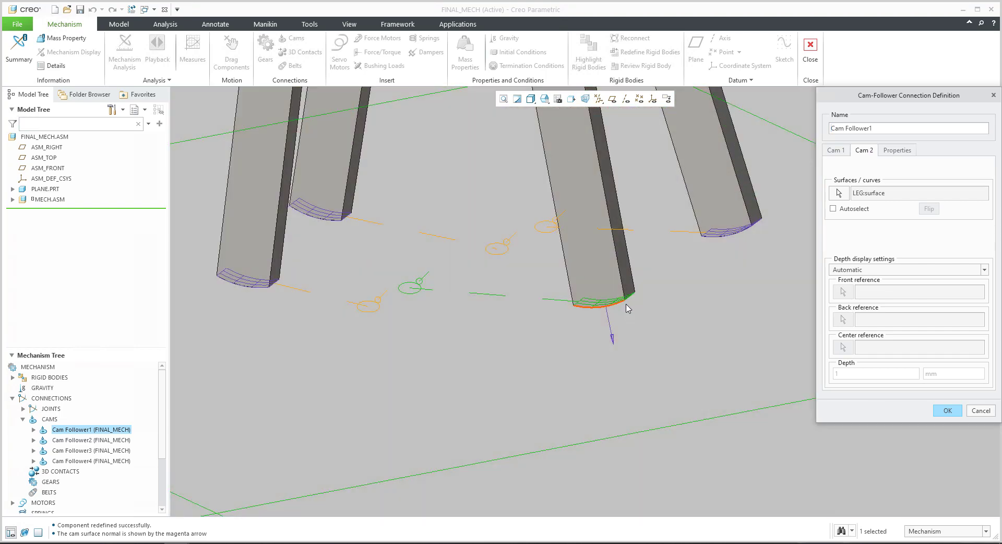
scroll(597, 334, "up", 6)
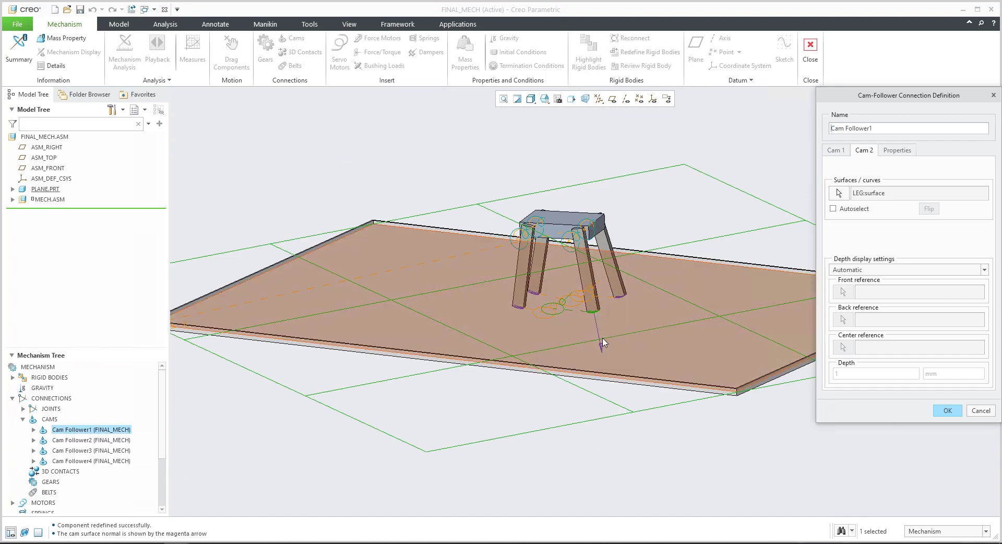
left_click(898, 151)
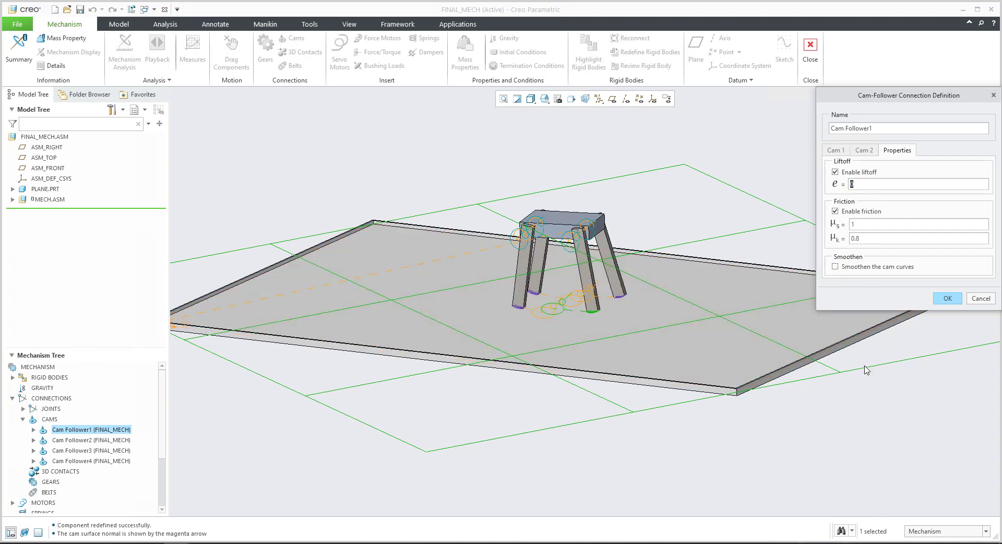
left_click(945, 300)
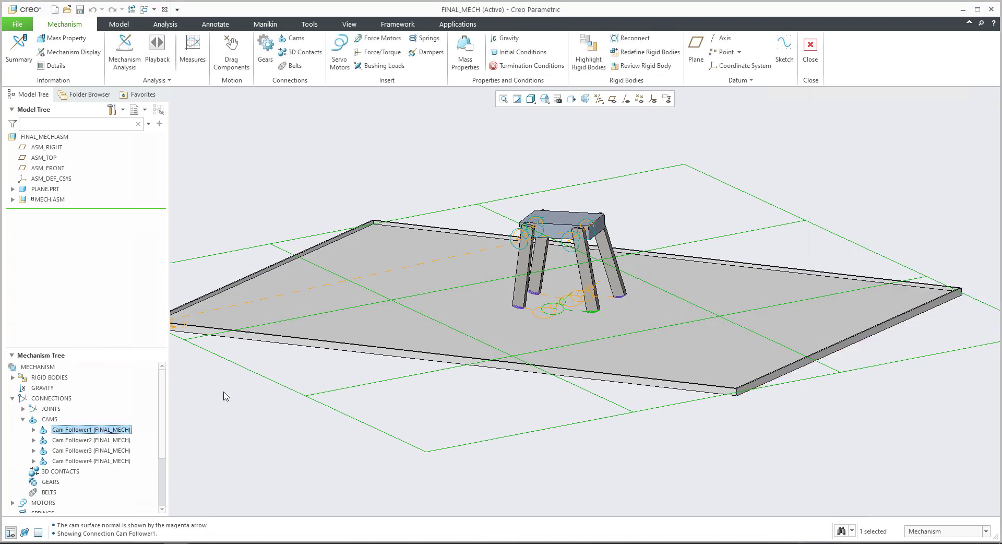
Review the liftoff and friction properties of Cam Follower2 and accept its definition as it is
left_click(95, 439)
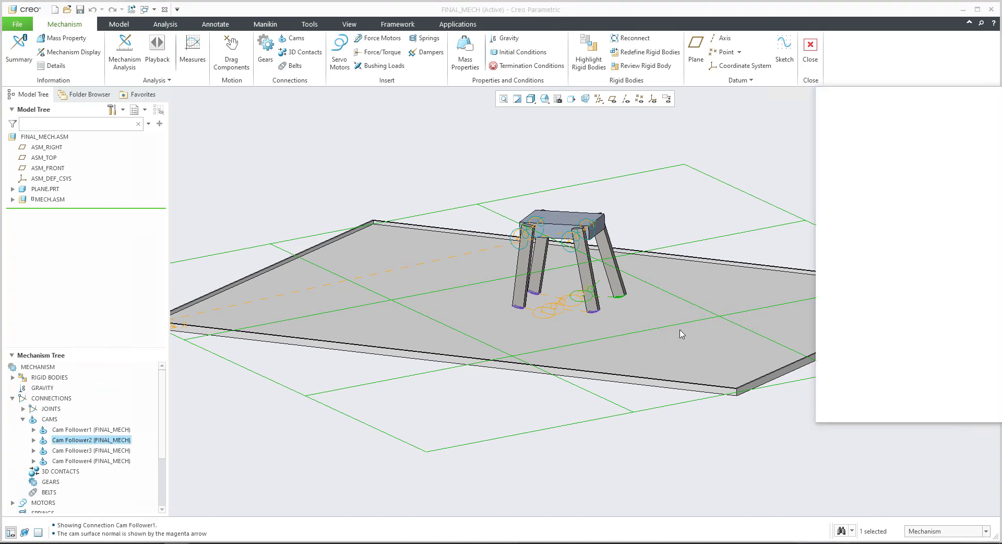
left_click(896, 150)
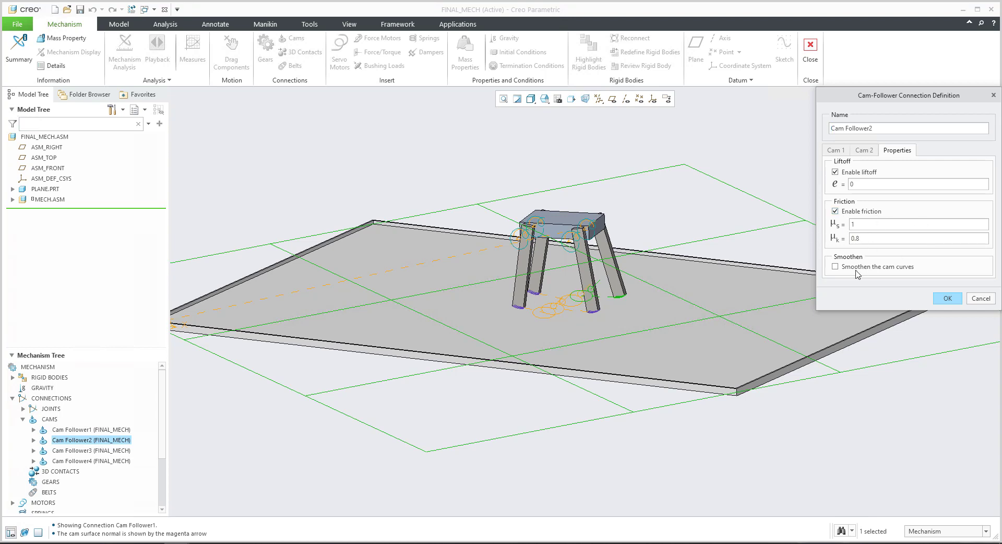
left_click(946, 298)
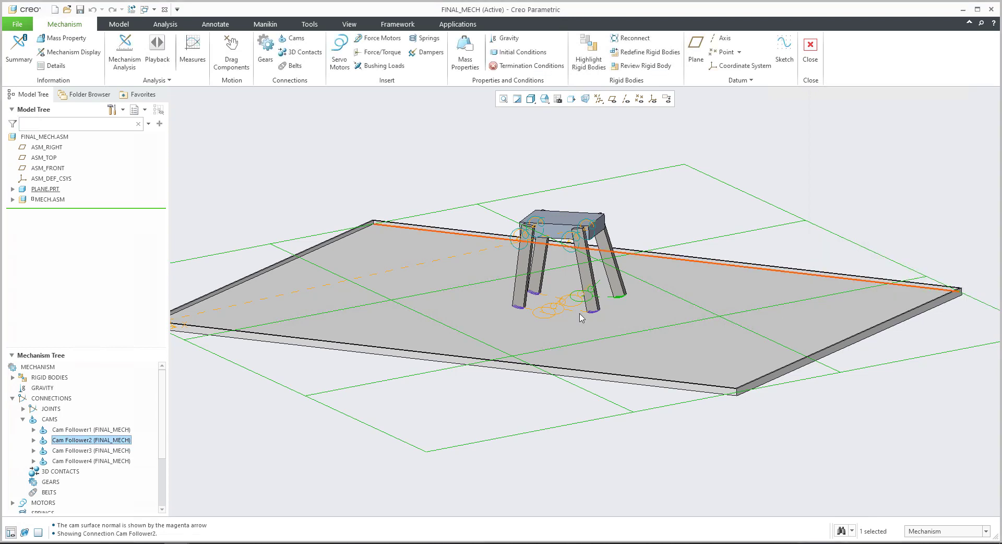
Review the liftoff and friction properties of Cam Follower3 and accept its definition as it is
left_click(102, 450)
left_click(111, 403)
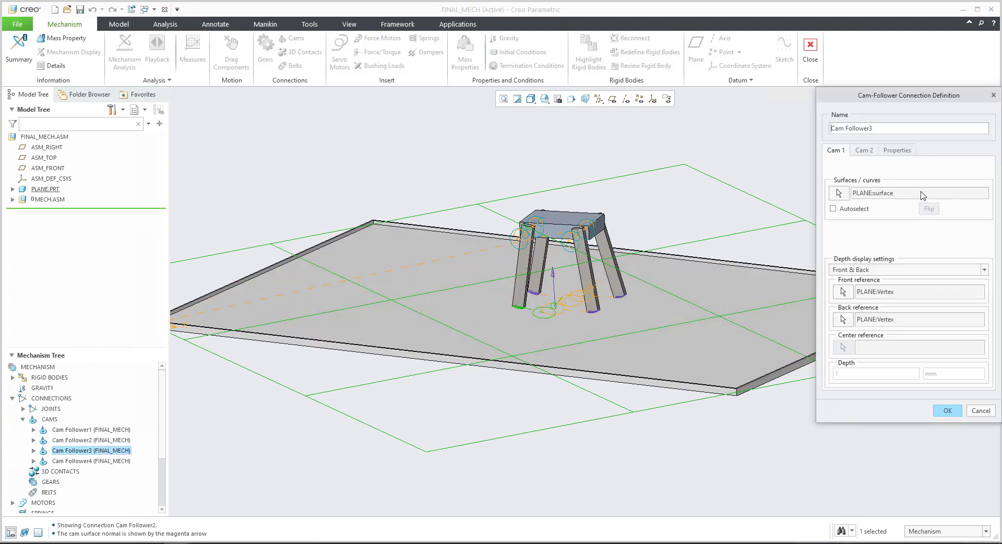
left_click(902, 152)
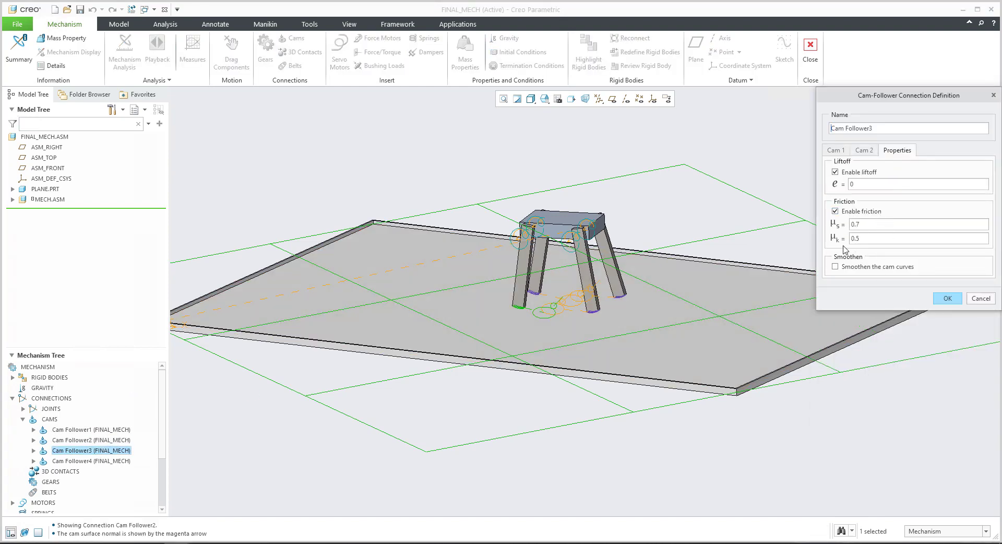
left_click(945, 298)
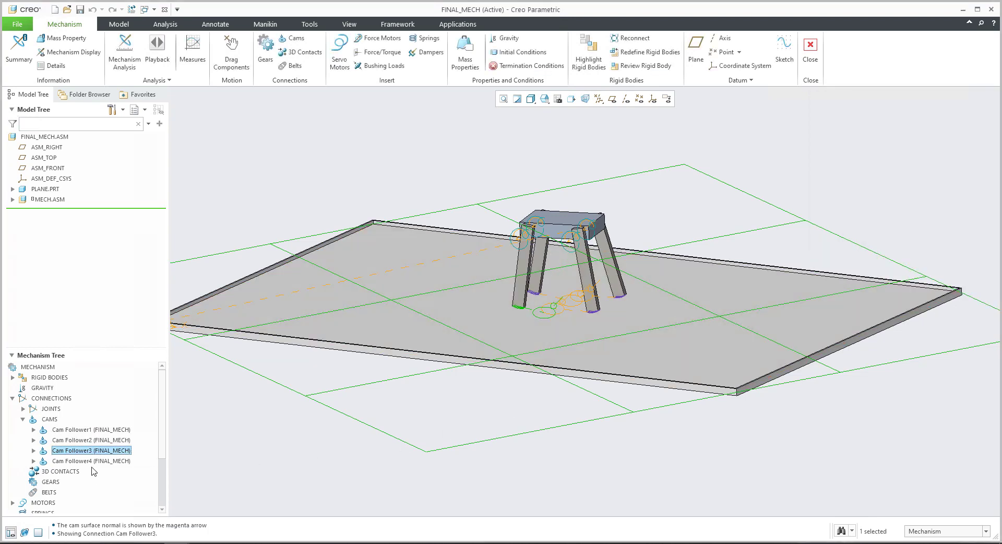
Review the liftoff and friction properties of Cam Follower4 and accept its definition as it is
left_click(97, 460)
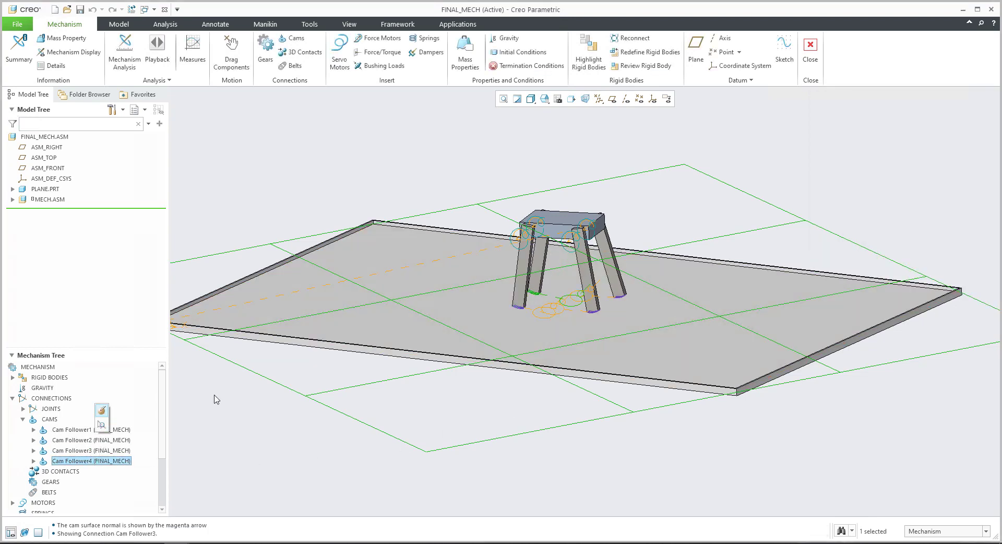
left_click(102, 410)
left_click(897, 150)
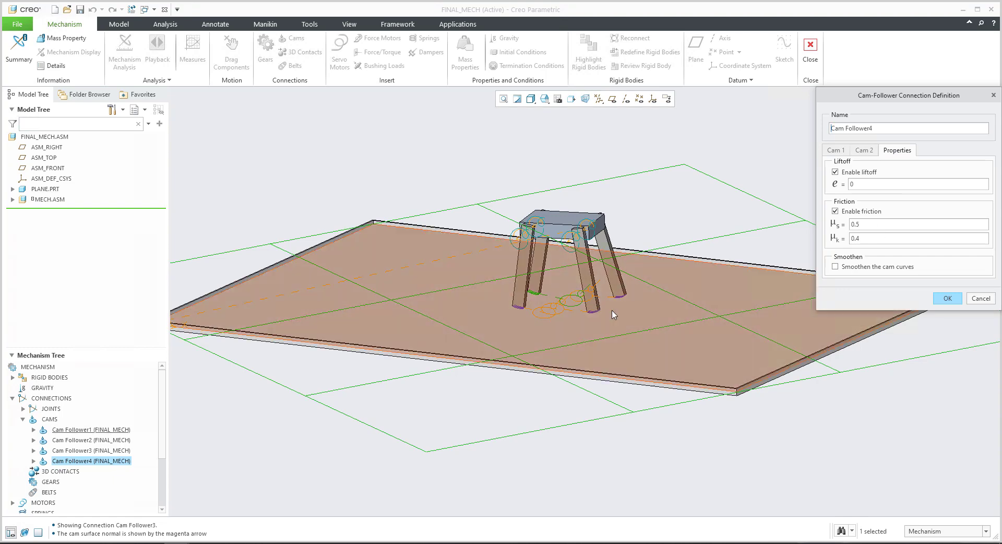
left_click(947, 297)
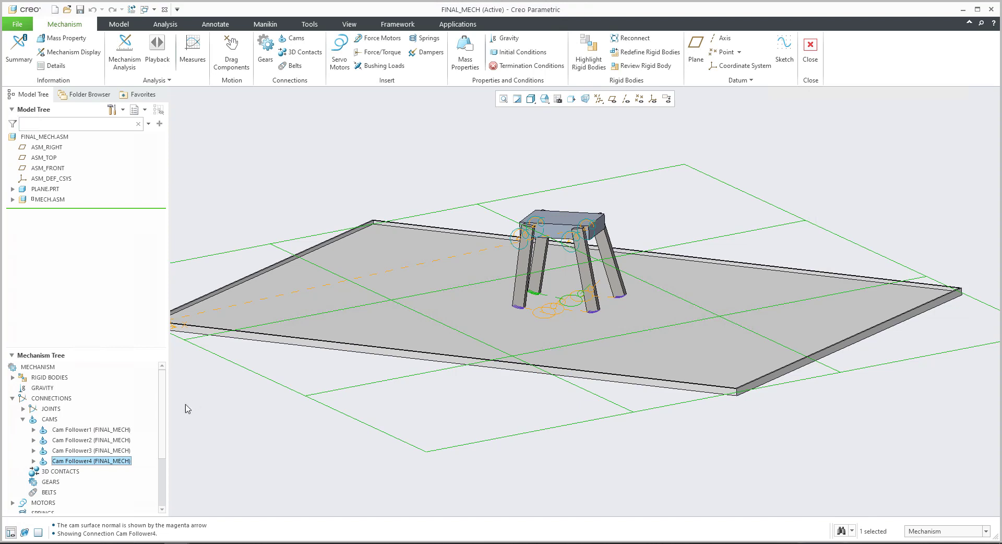
scroll(93, 464, "down", 2)
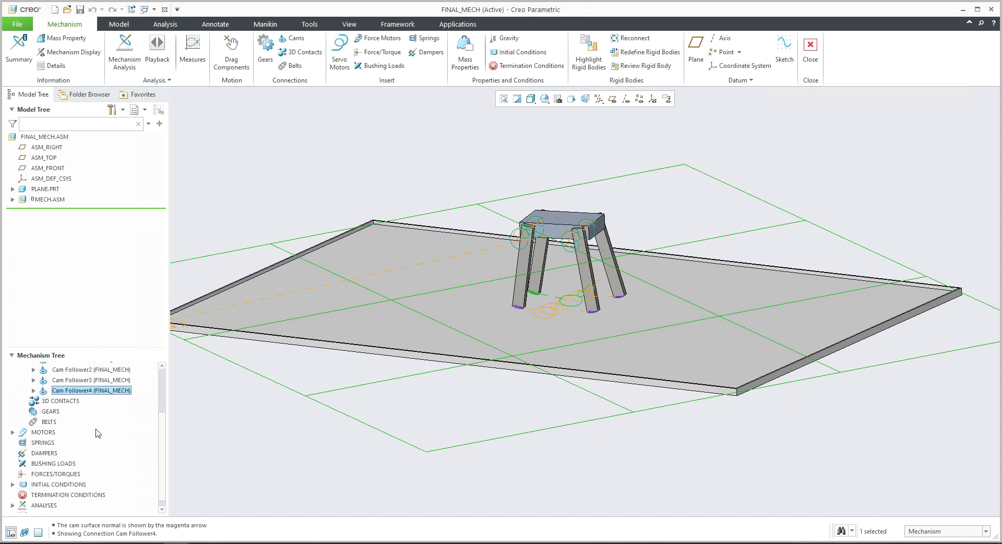
scroll(547, 413, "down", 3)
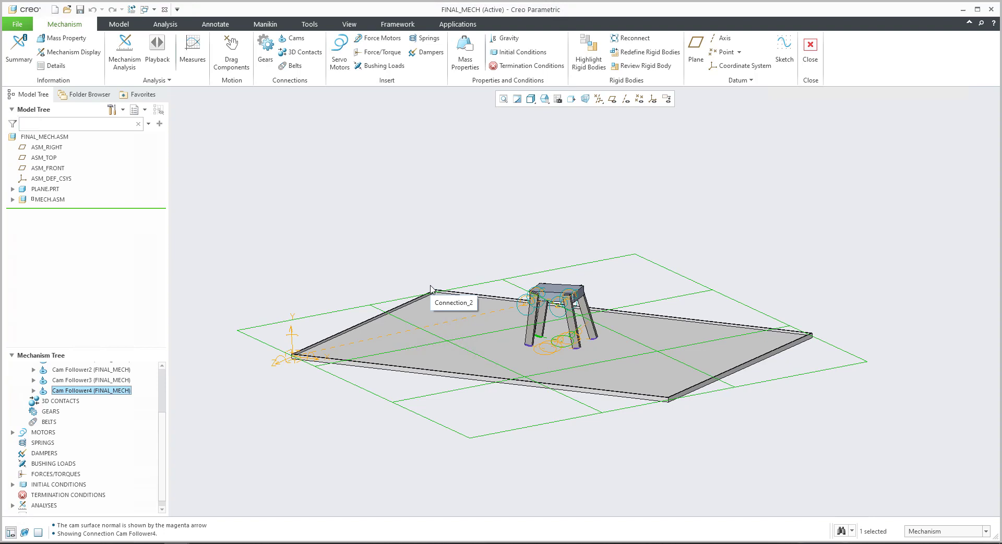
scroll(107, 443, "up", 1)
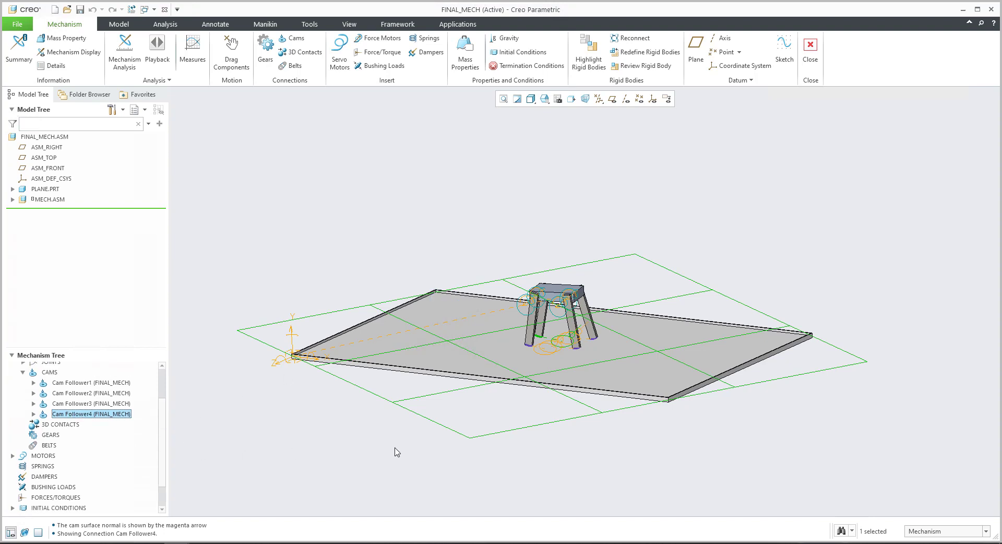
scroll(577, 355, "down", 3)
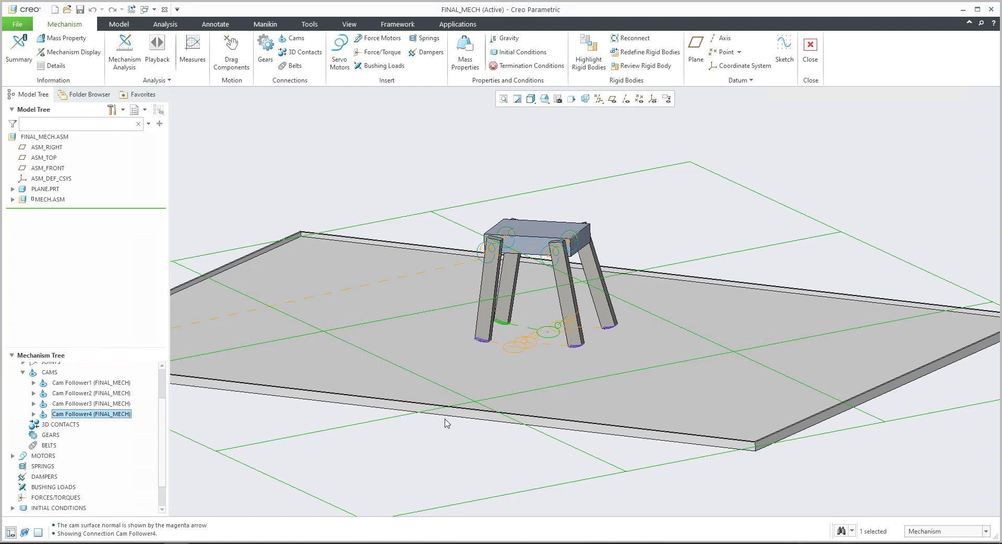
Open the dynamic analysis AnalysisDefinition1 for editing
scroll(42, 462, "down", 1)
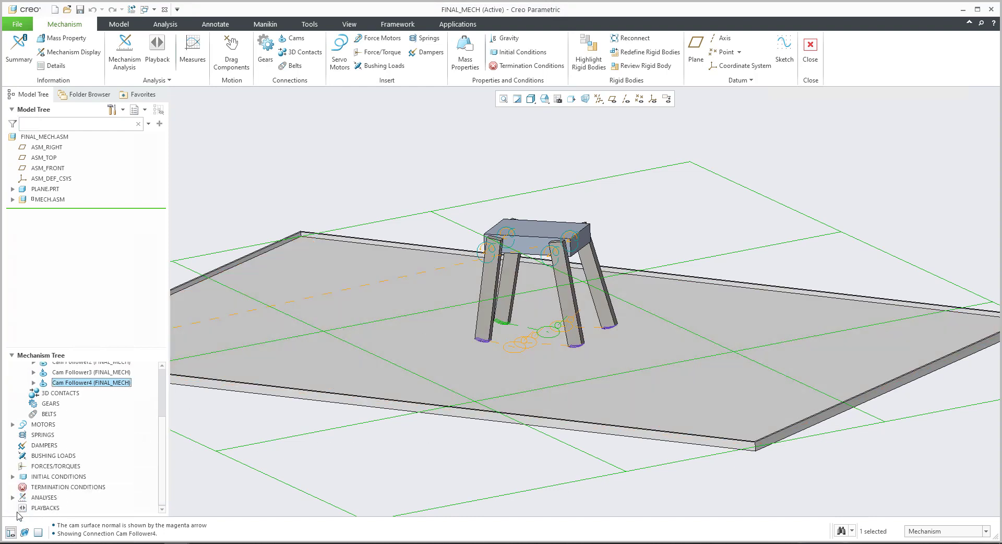
scroll(80, 489, "down", 1)
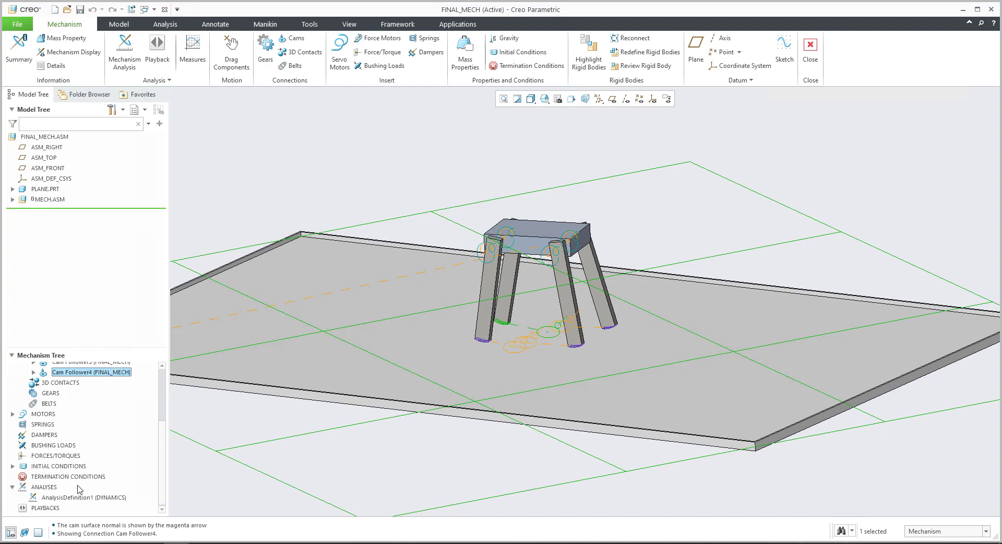
left_click(67, 497)
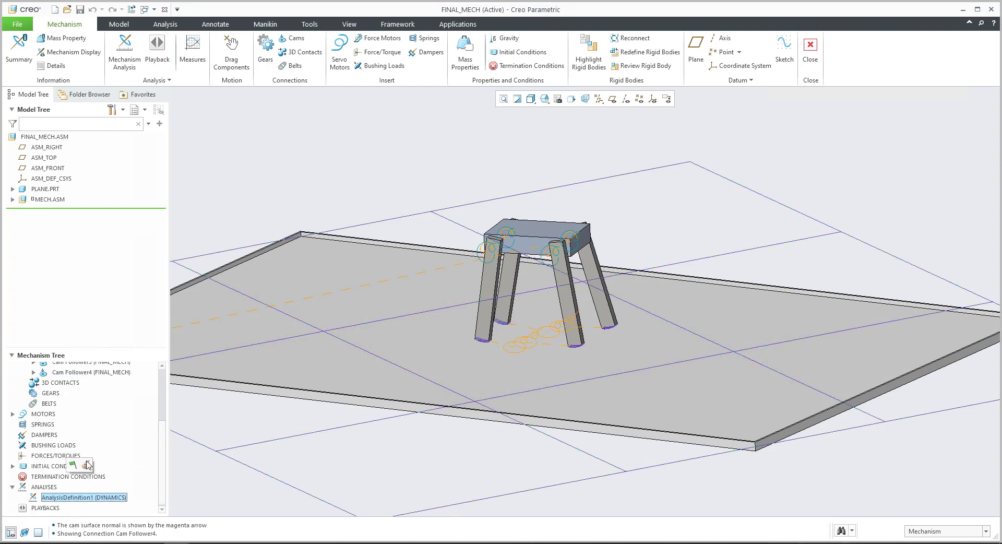
left_click(88, 463)
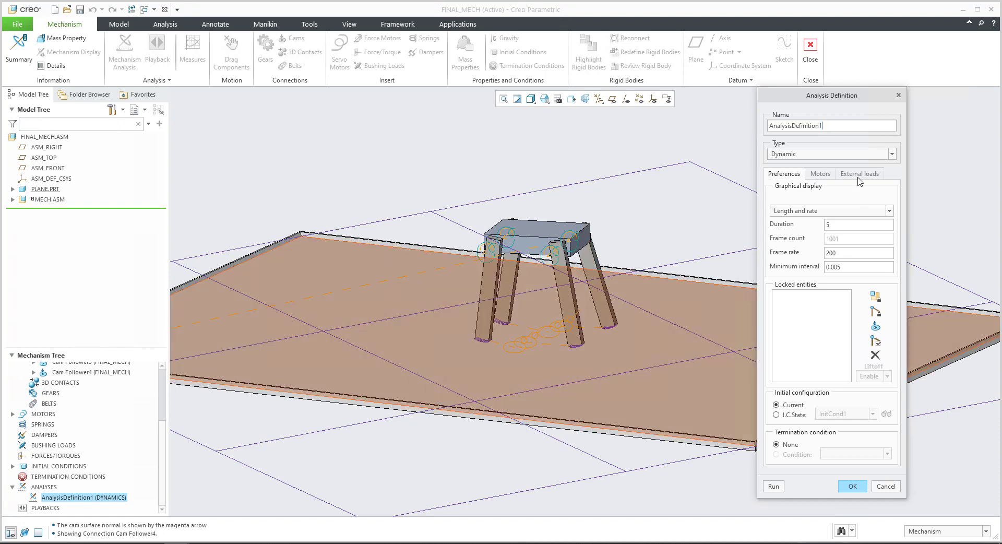
Review the analysis's external load options and motor list, widening the motor column to show the full names
left_click(858, 176)
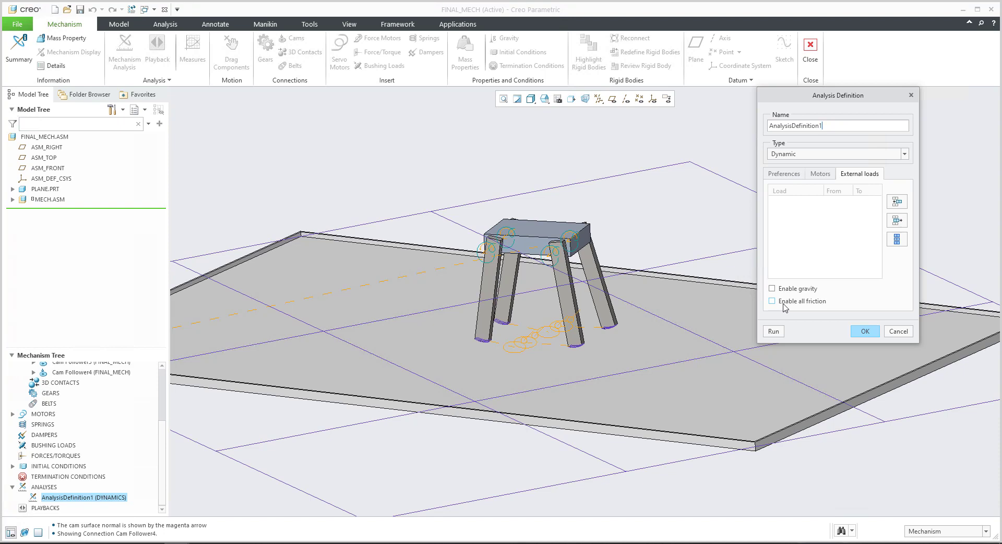
left_click(821, 177)
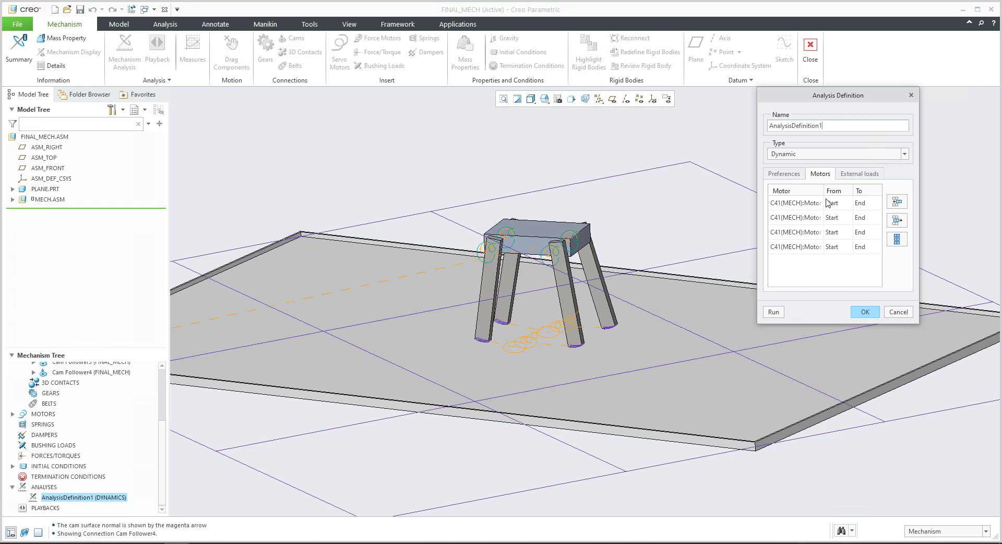
left_click_drag(837, 190, 861, 191)
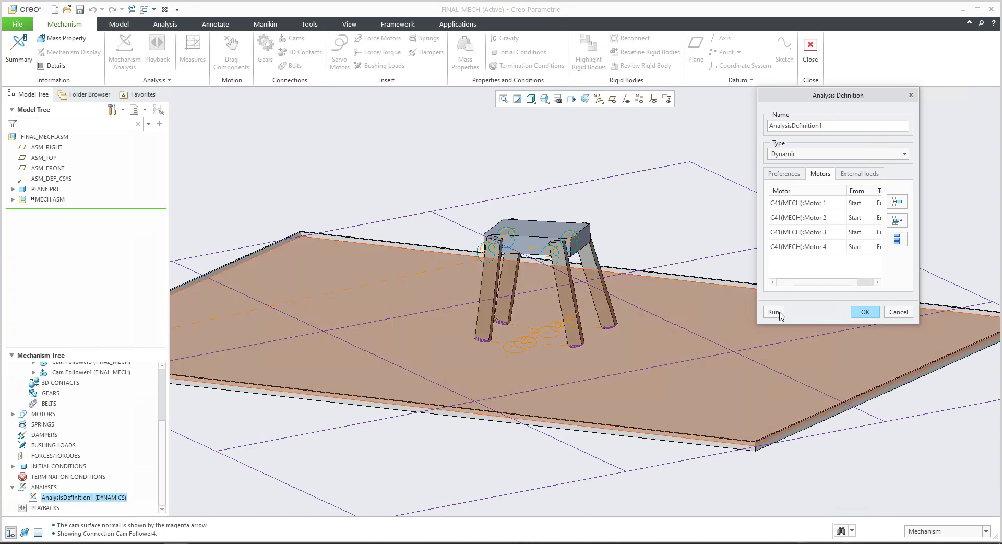
Run the dynamic analysis for a duration of 5 at frame rate 200, with gravity and friction disabled
left_click(783, 173)
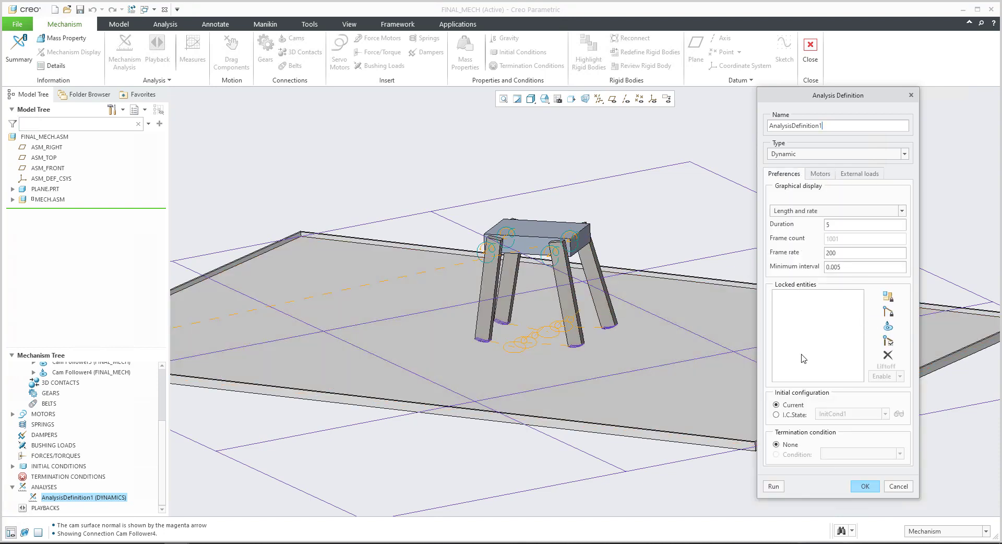
mouse_move(643, 329)
middle_mouse_down()
mouse_move(643, 298)
mouse_move(644, 323)
middle_mouse_up()
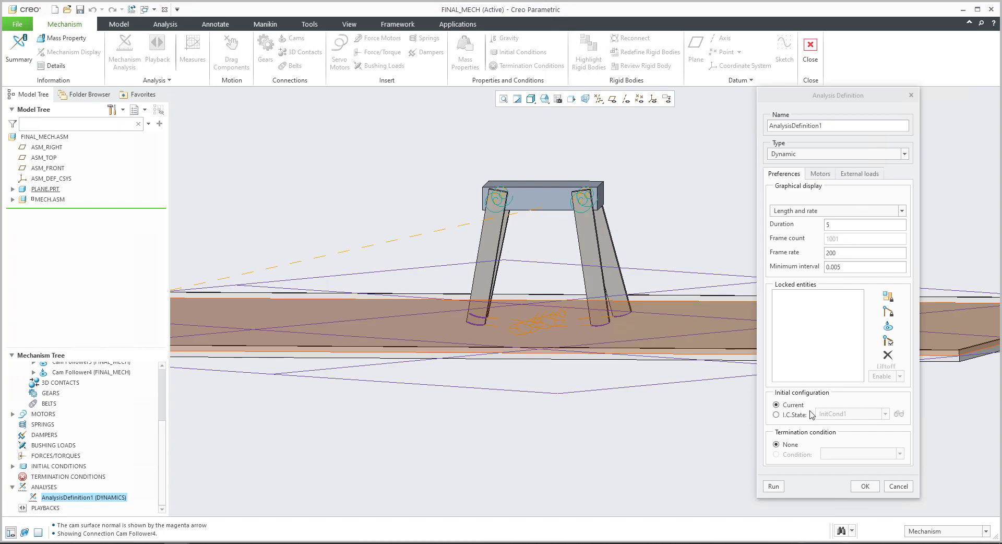
left_click(774, 486)
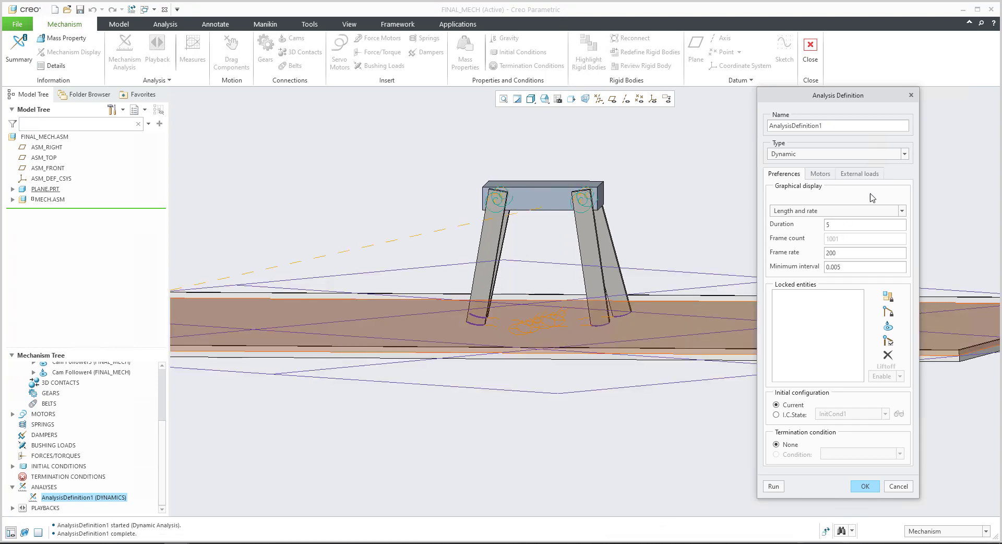
Enable gravity in the analysis's external loads and rerun it, overwriting the existing result set
left_click(859, 174)
left_click(772, 289)
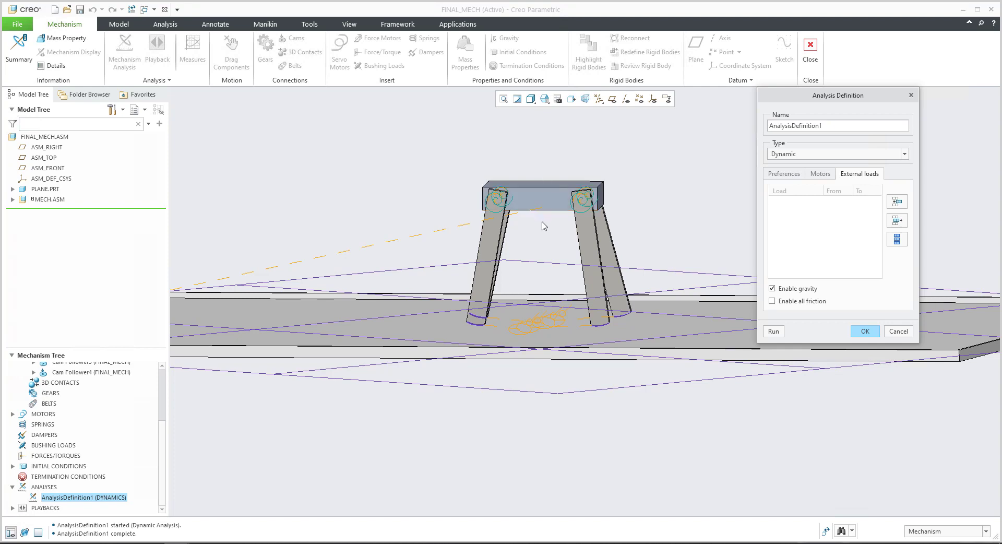
scroll(568, 262, "down", 5)
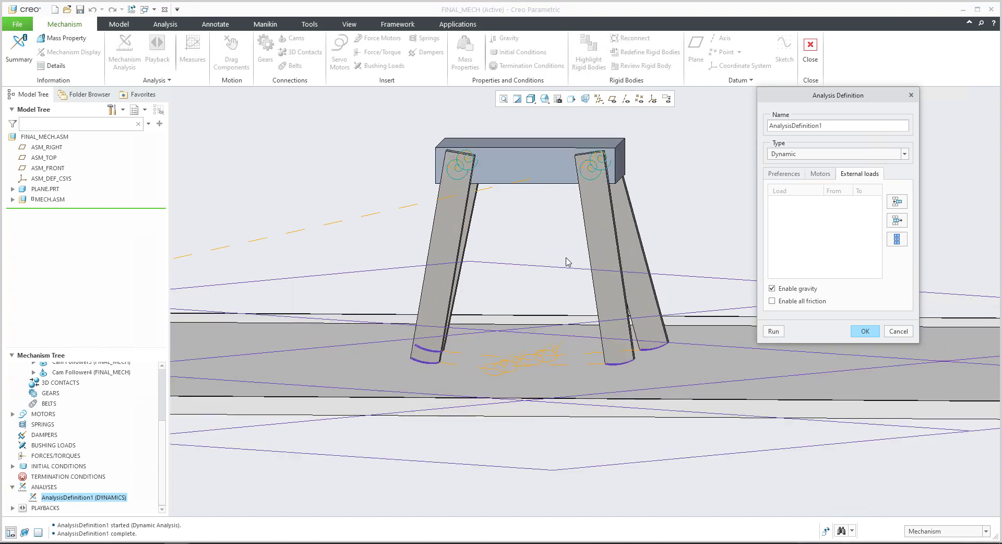
scroll(568, 262, "up", 2)
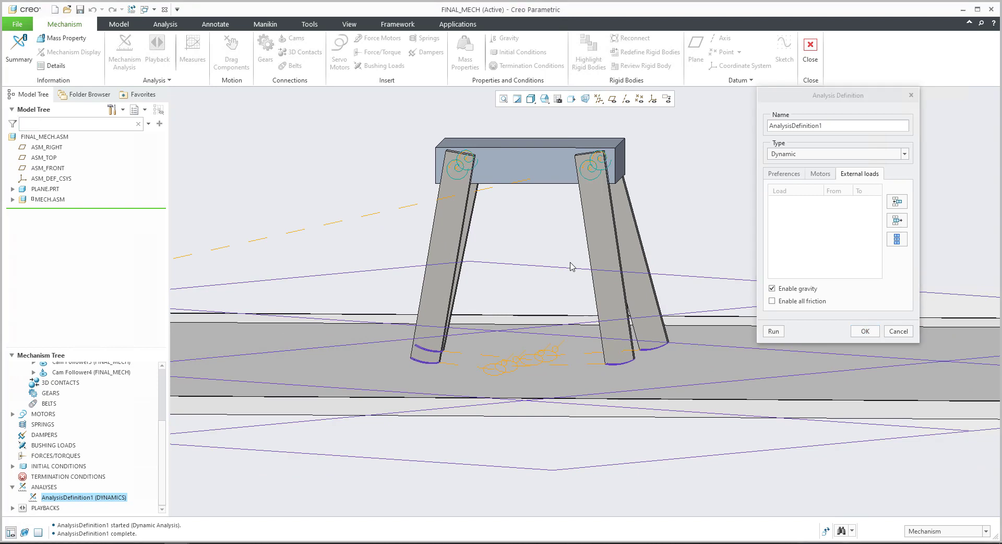
middle_click_drag(569, 263, 566, 291, "shift")
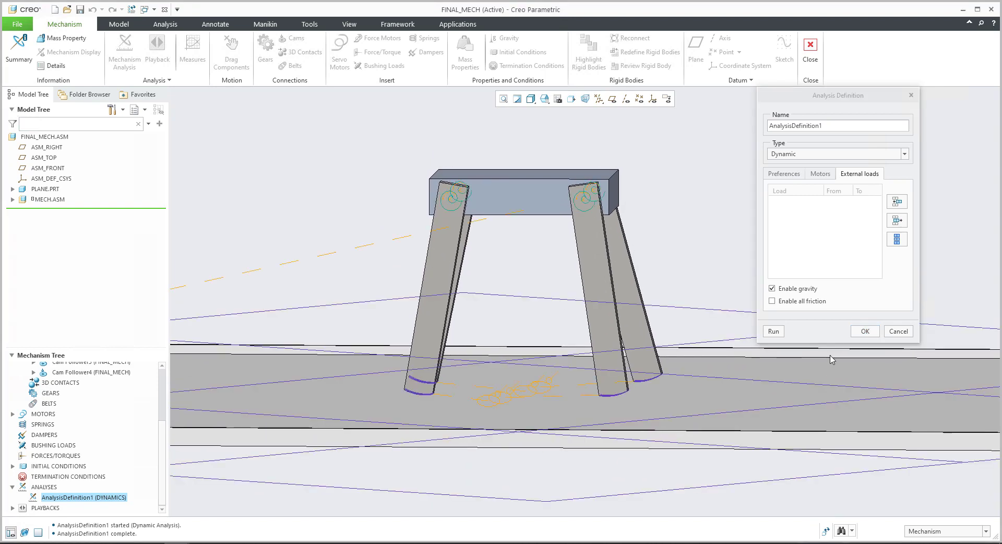
left_click(775, 332)
left_click(774, 332)
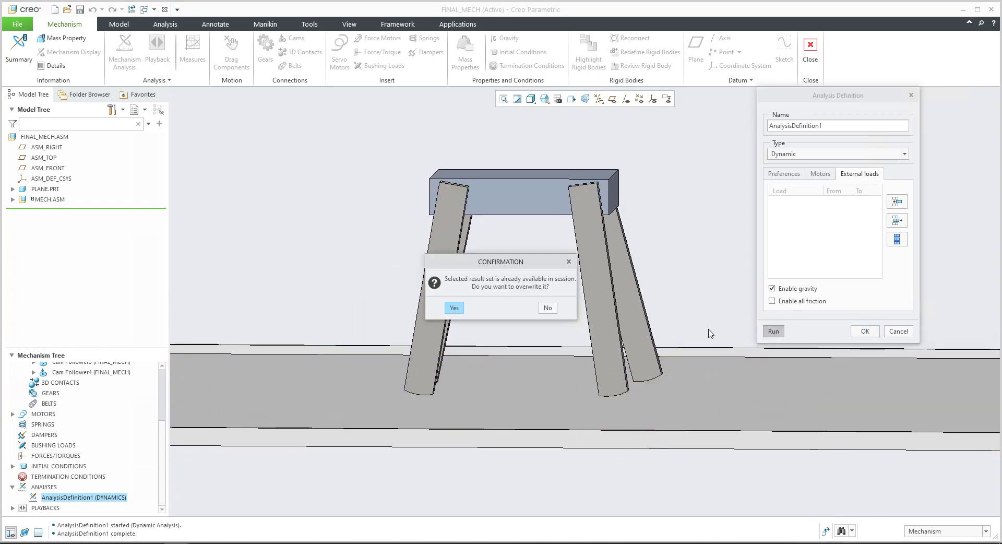
left_click(458, 309)
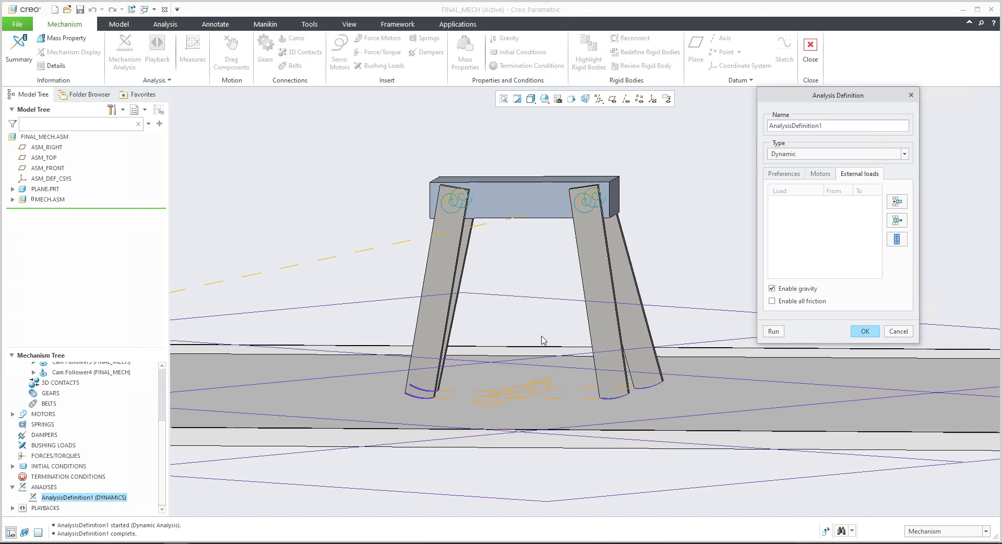
Enable all friction in addition to gravity and rerun the analysis, overwriting the existing result set
scroll(543, 293, "down", 5)
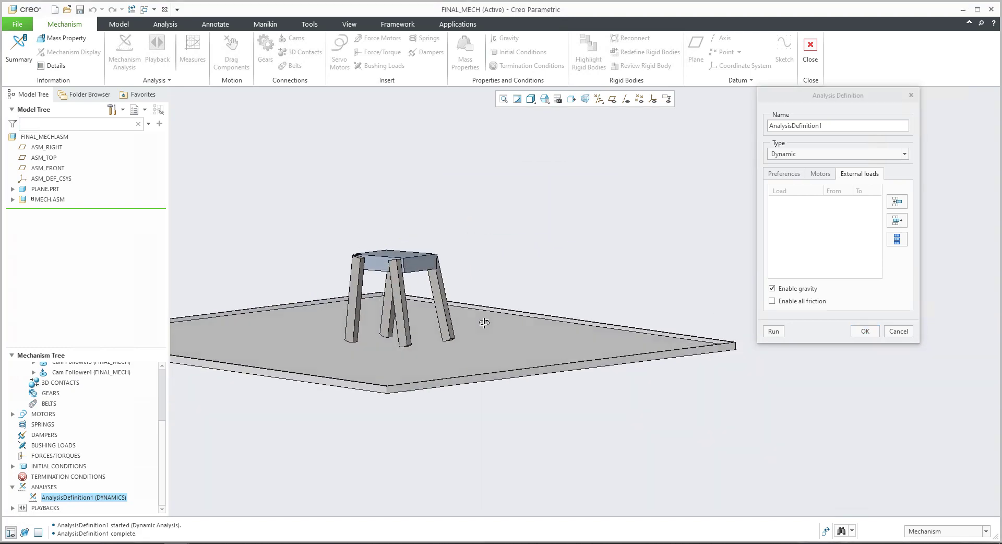
middle_click_drag(483, 319, 474, 372)
scroll(549, 348, "up", 3)
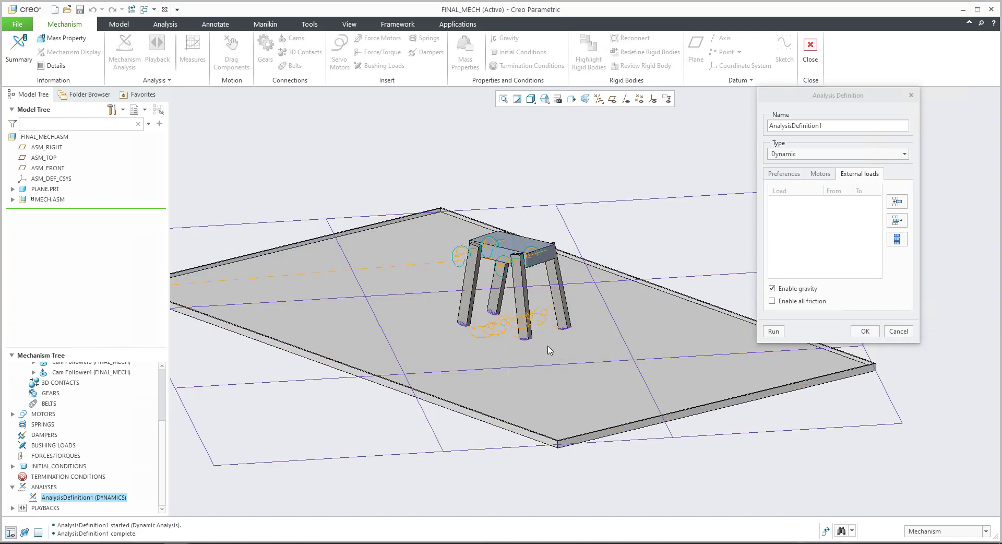
middle_click_drag(548, 347, 541, 347)
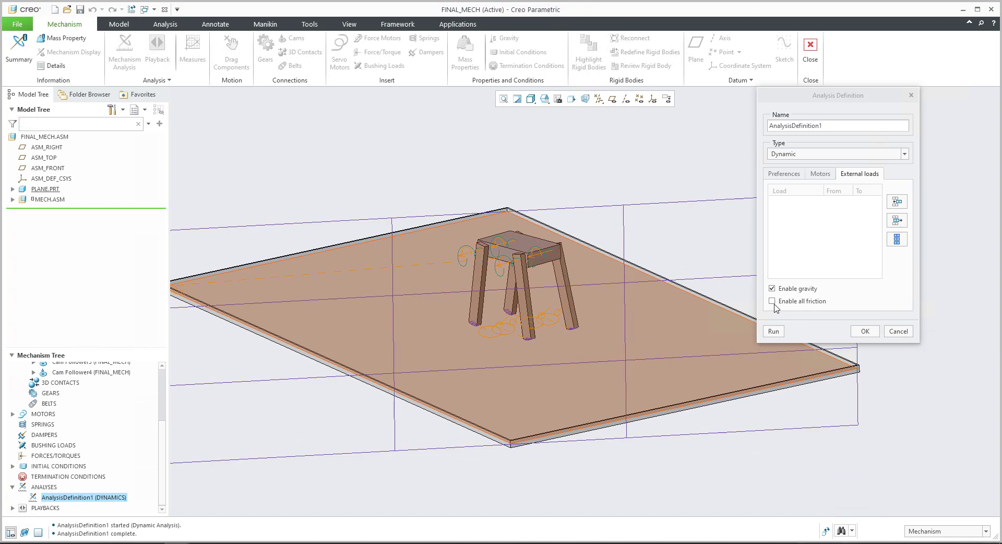
left_click(772, 301)
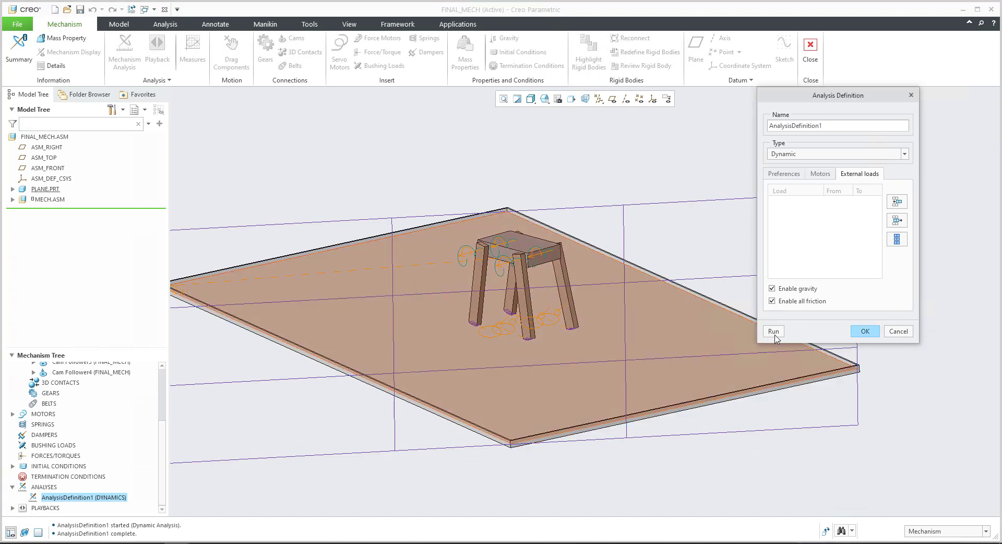
left_click(773, 332)
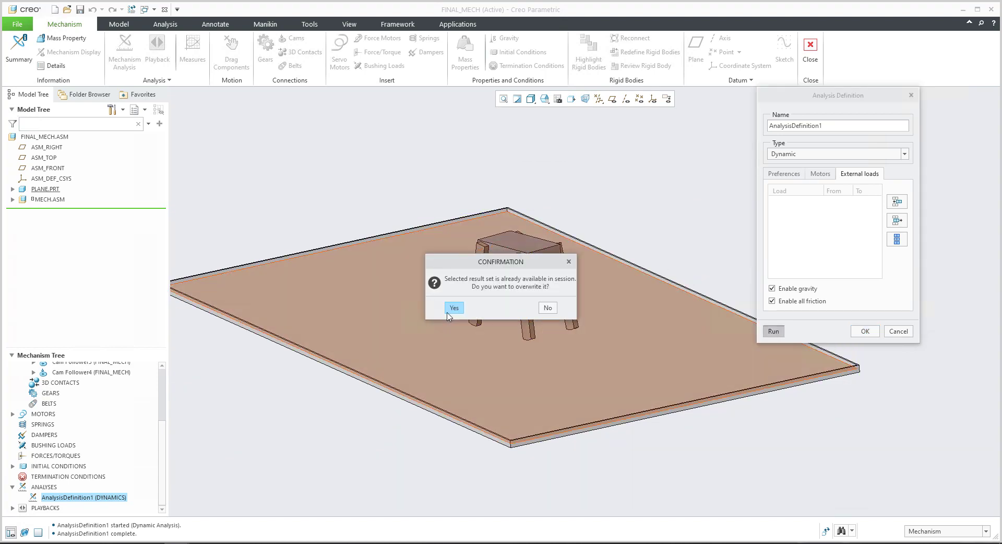
left_click(456, 307)
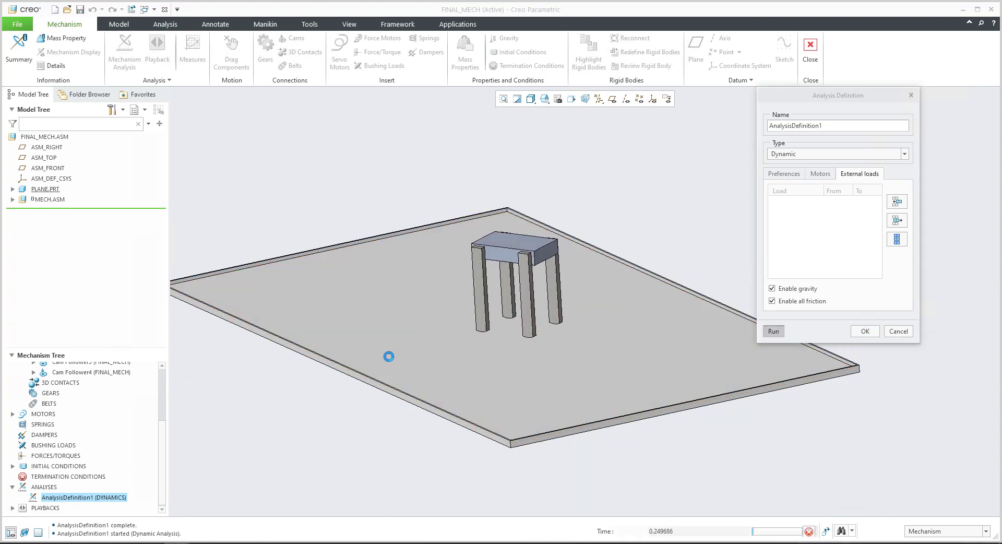